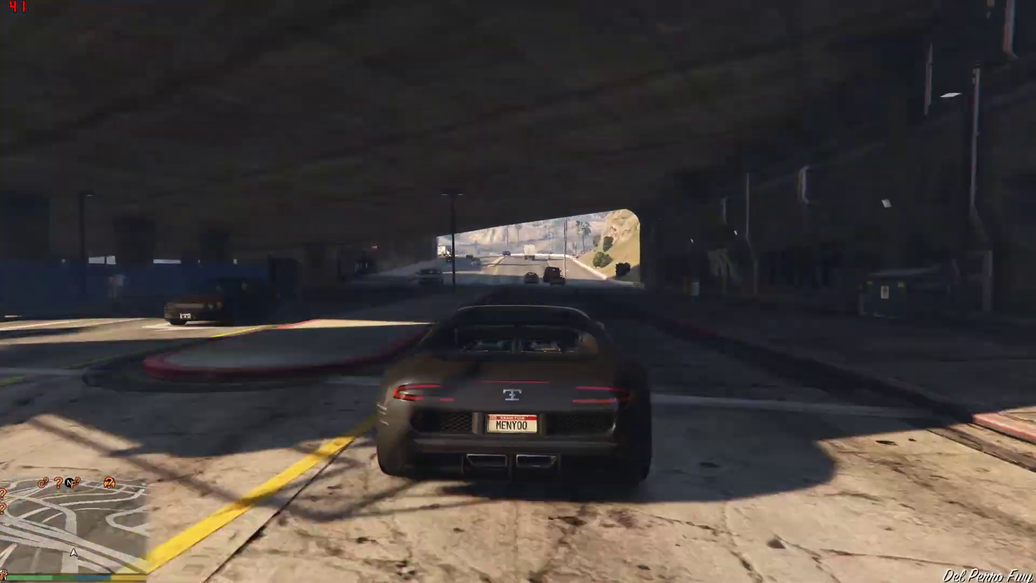
key("w")
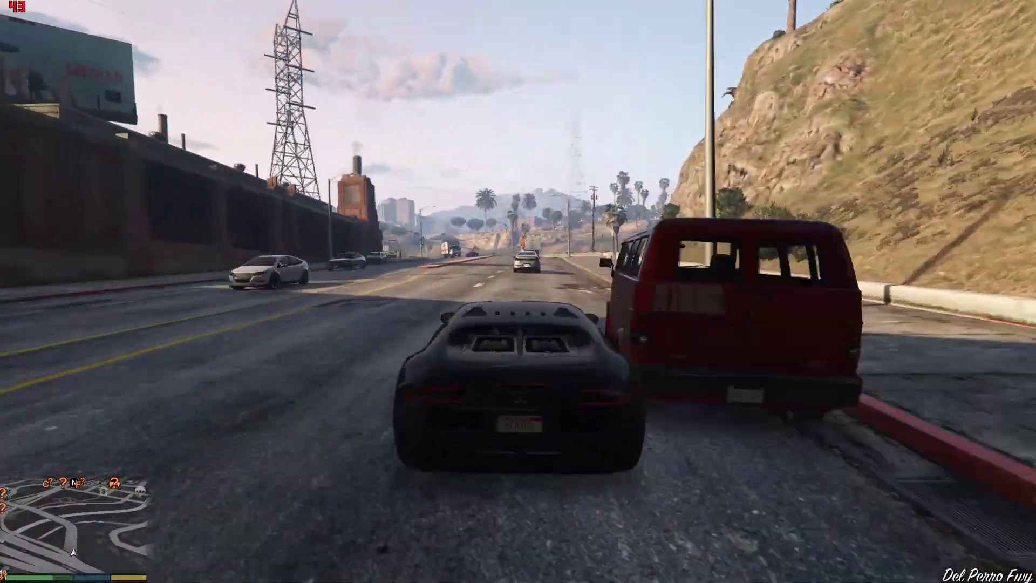
key("a")
key("d")
key("s")
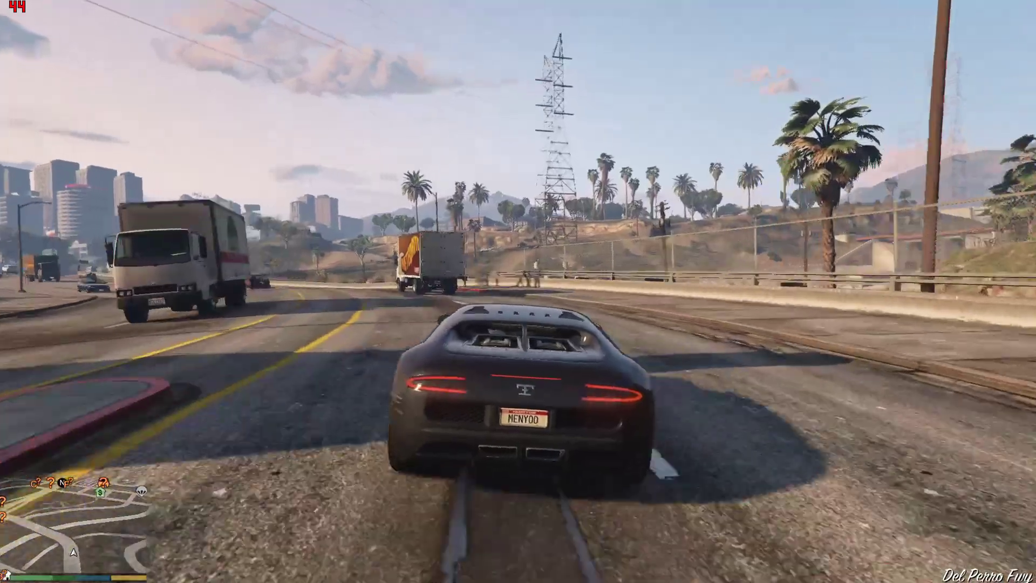
key("a")
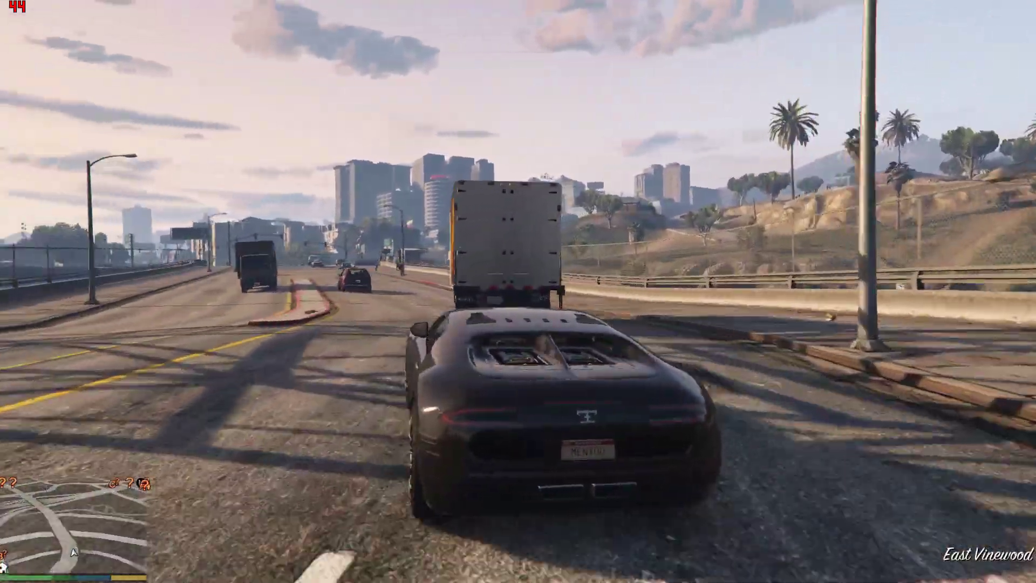
key("d")
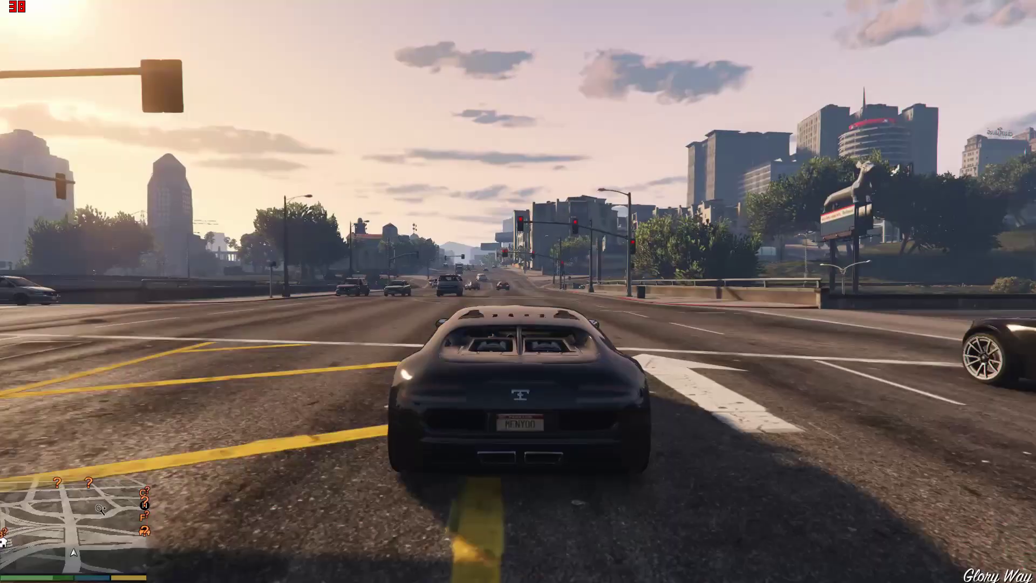
key("d")
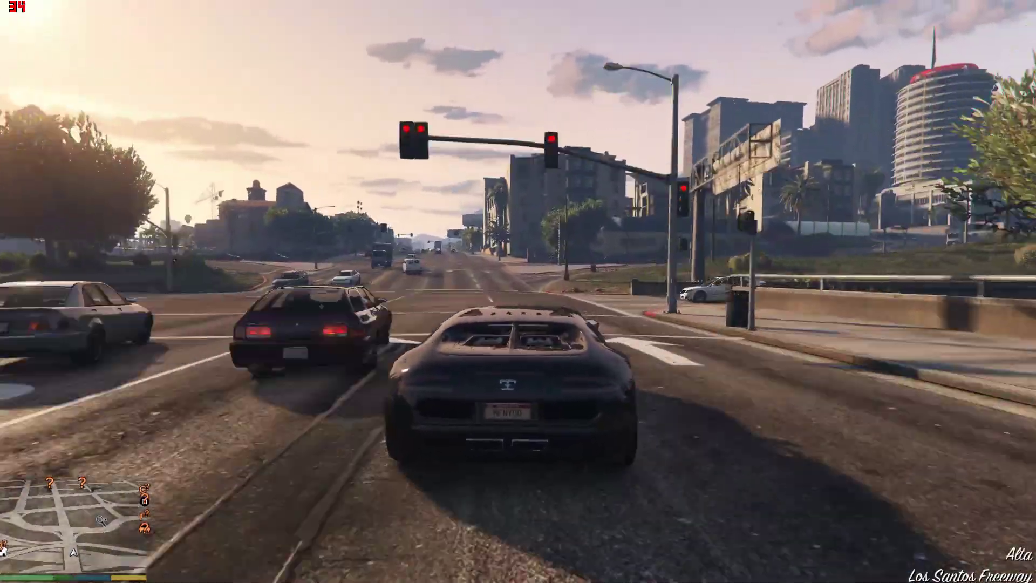
key("a")
key("w")
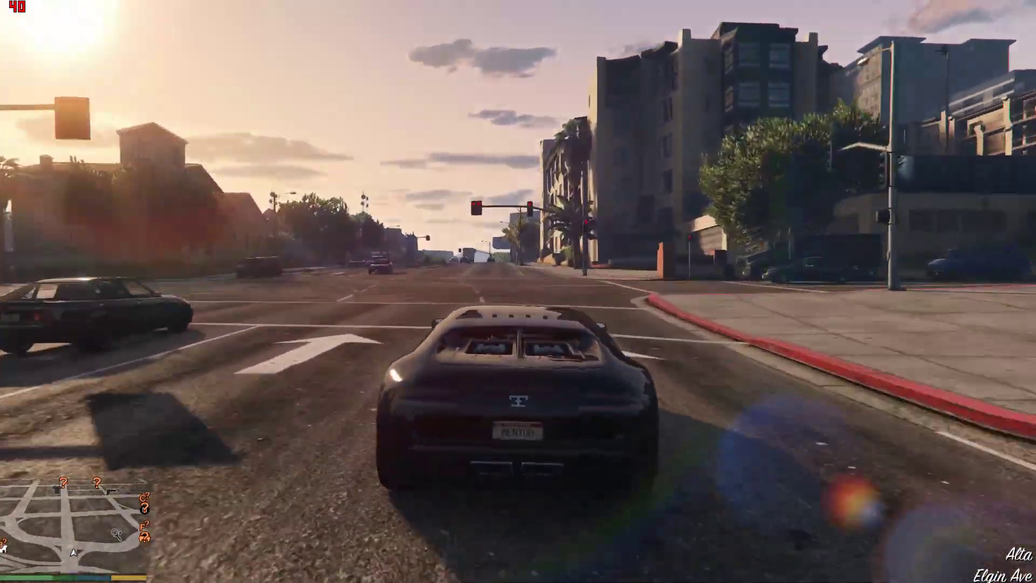
key("w")
key("a")
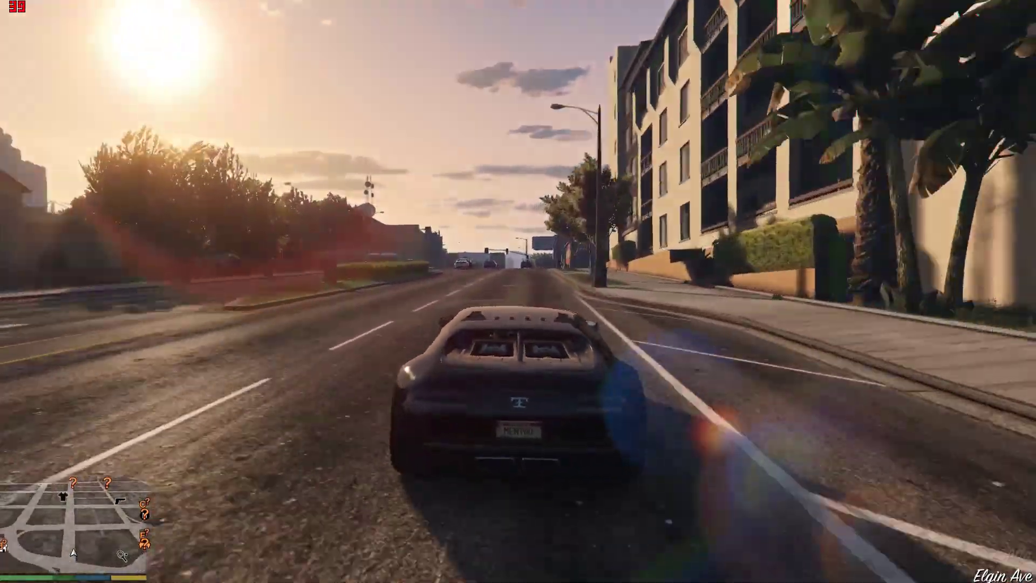
key("d")
key("a")
key("w")
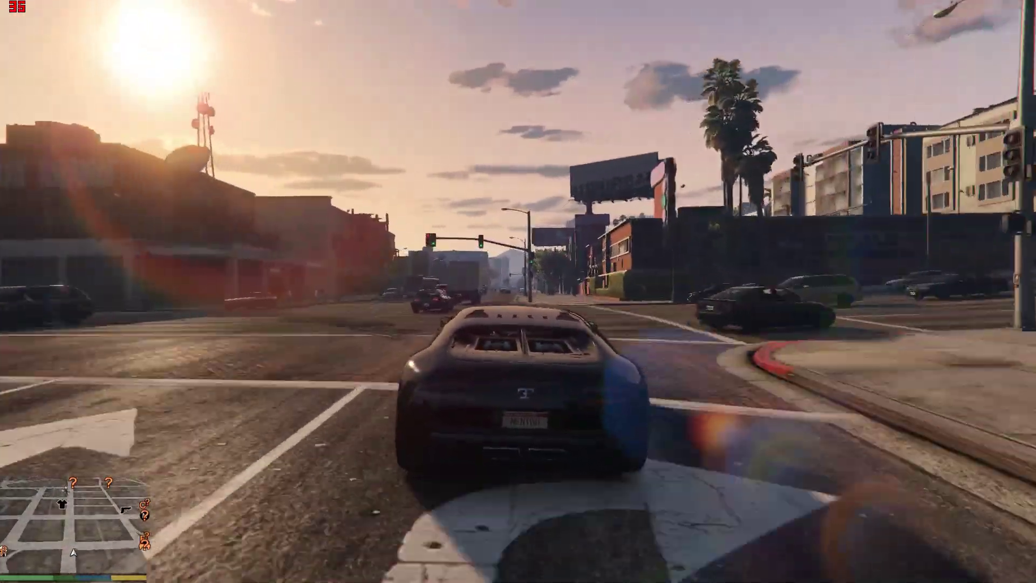
key("w")
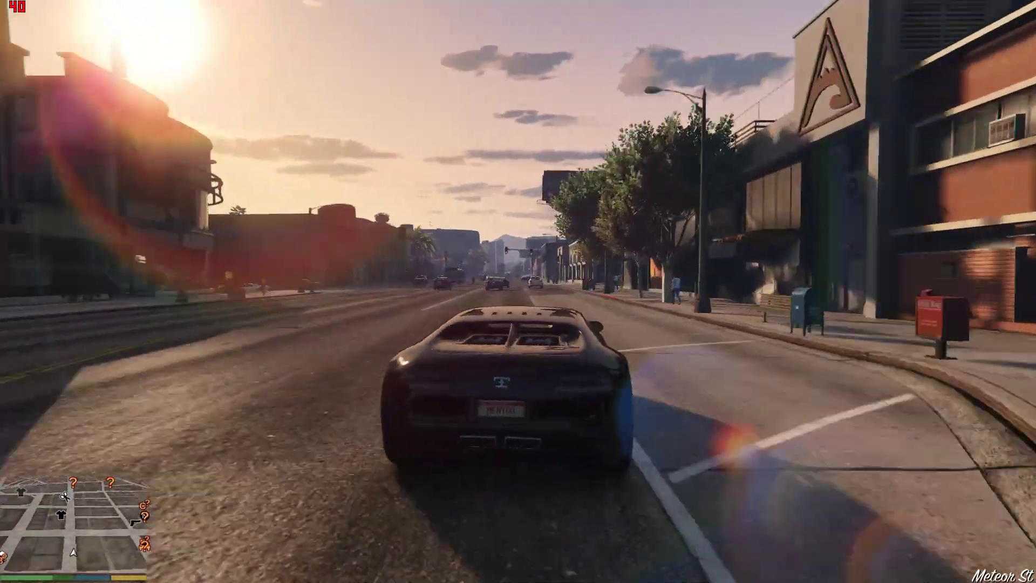
key("w")
key("d")
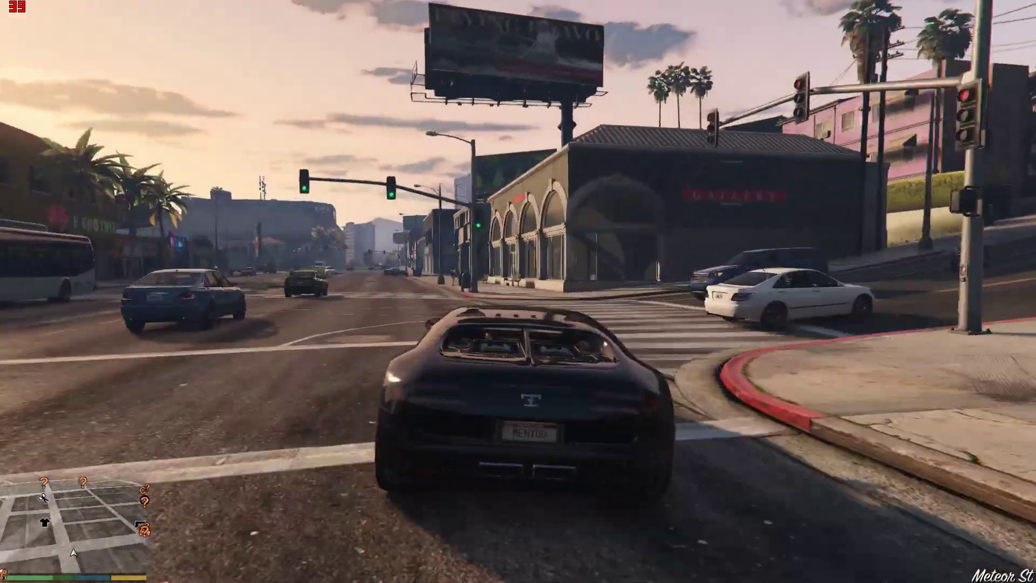
key("w")
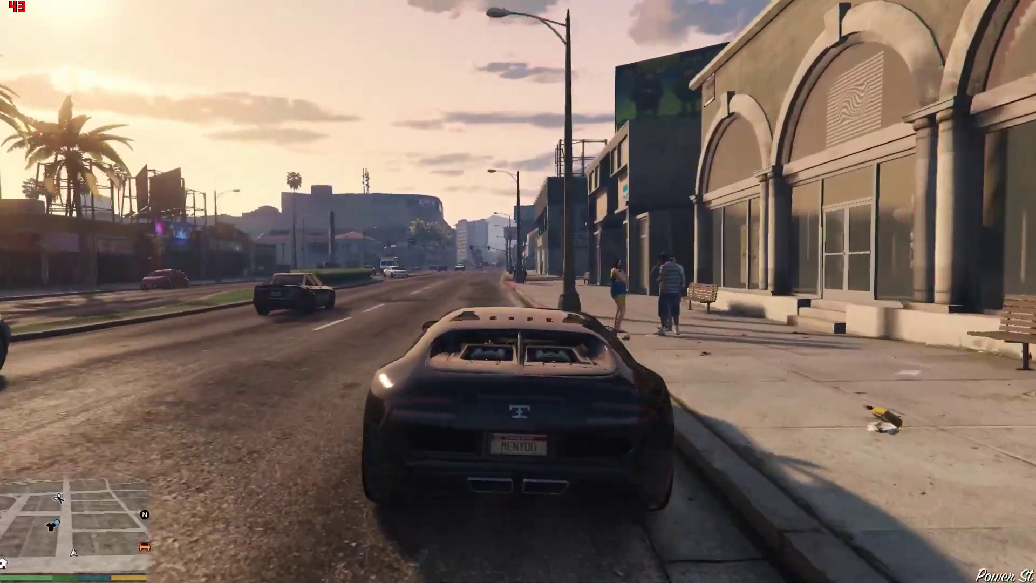
key("w")
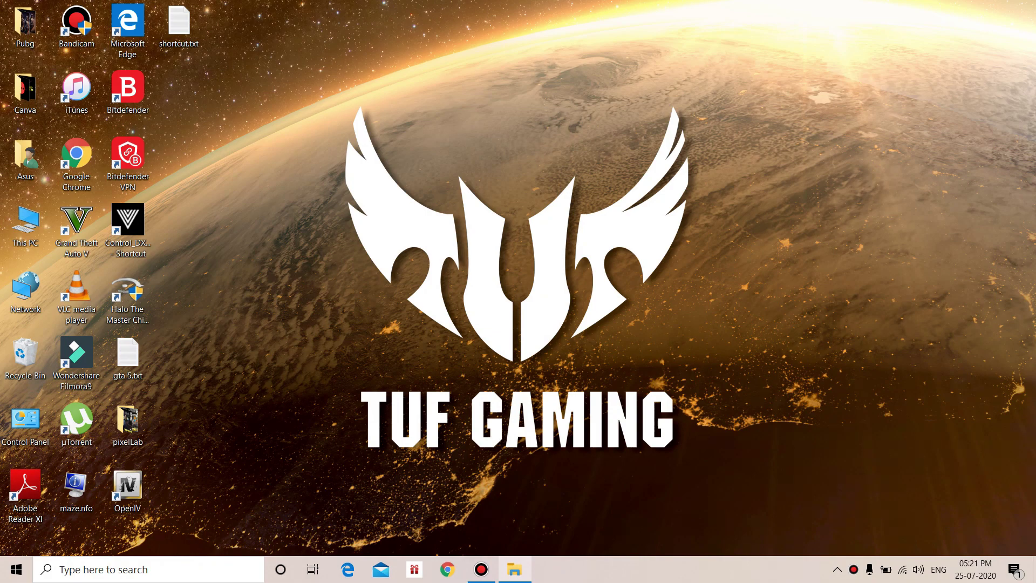
Open the game folder window, go back to the D: drive and look into the gta5 folder.
mouse_move(514, 569)
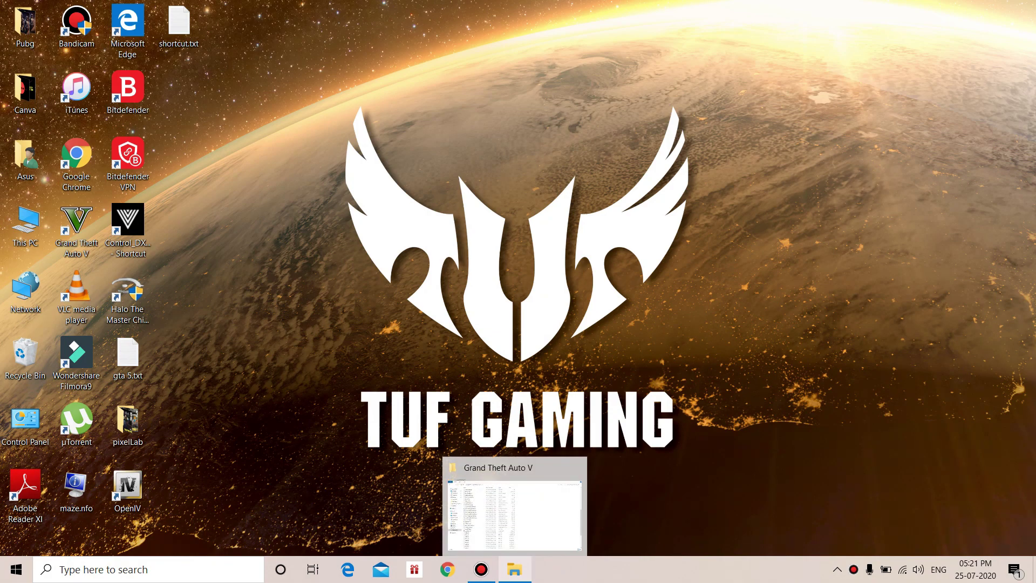
left_click(515, 569)
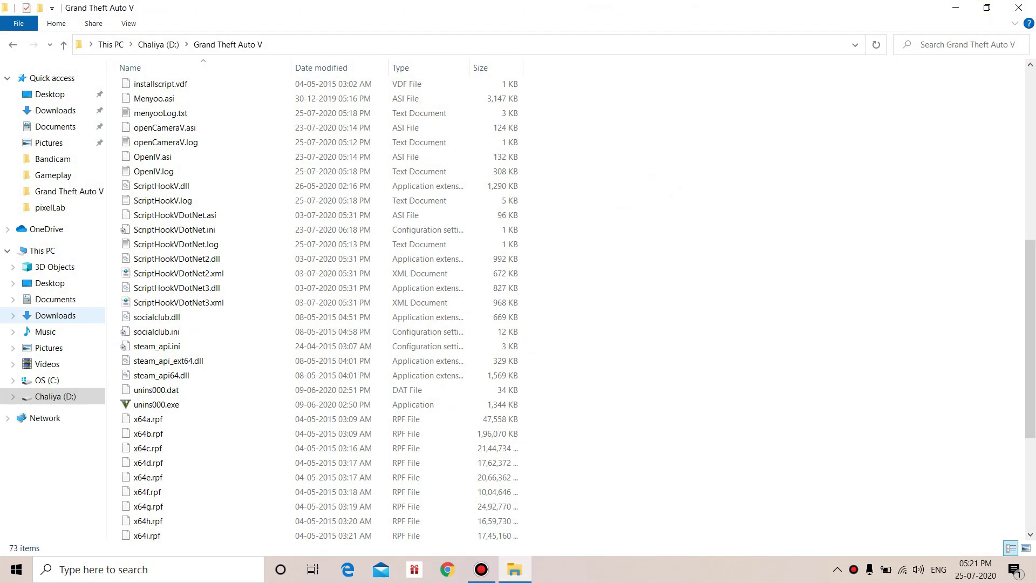
left_click(12, 45)
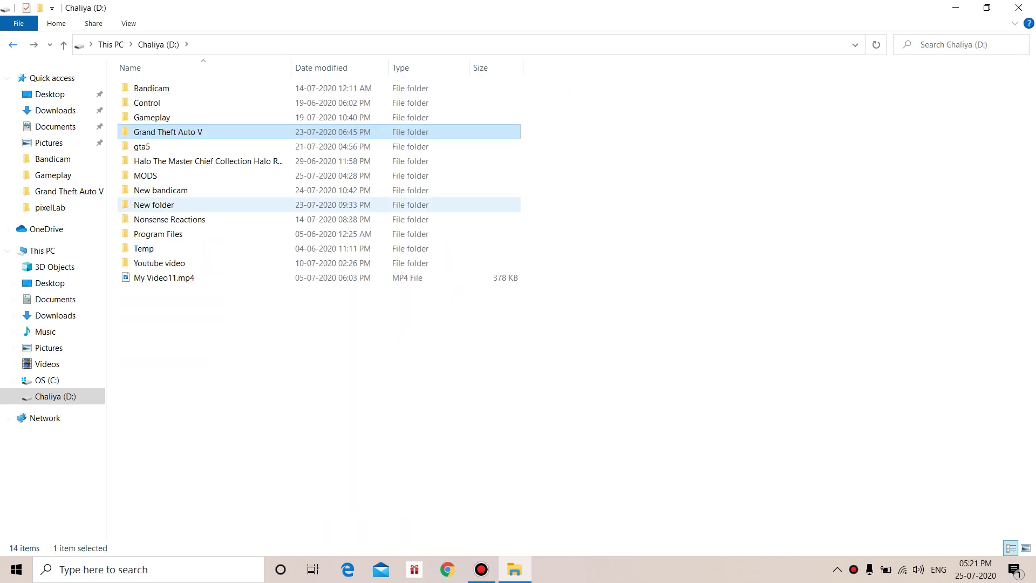
left_click(141, 147)
double_click(141, 147)
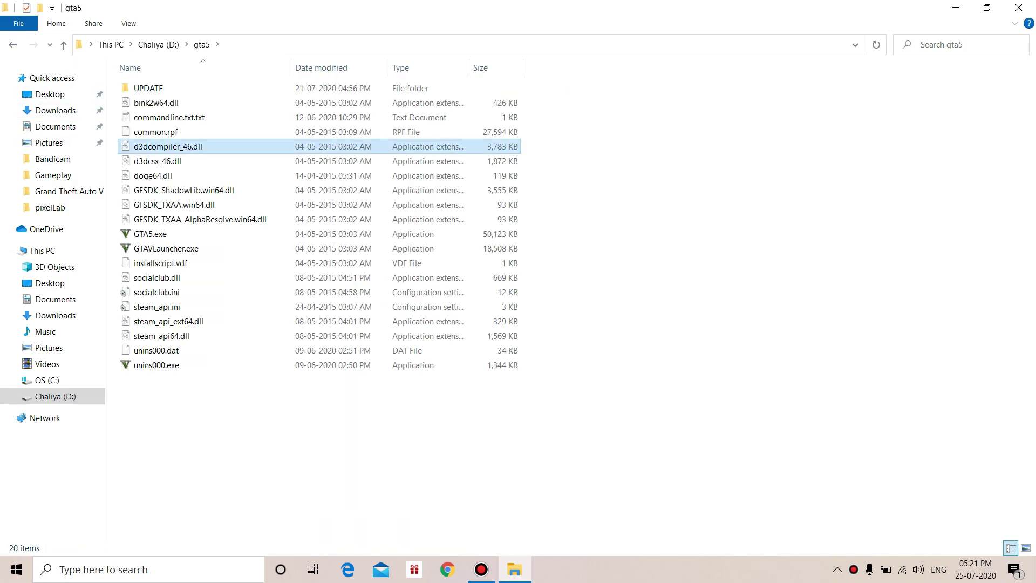
left_click(141, 146)
key("alt+Left")
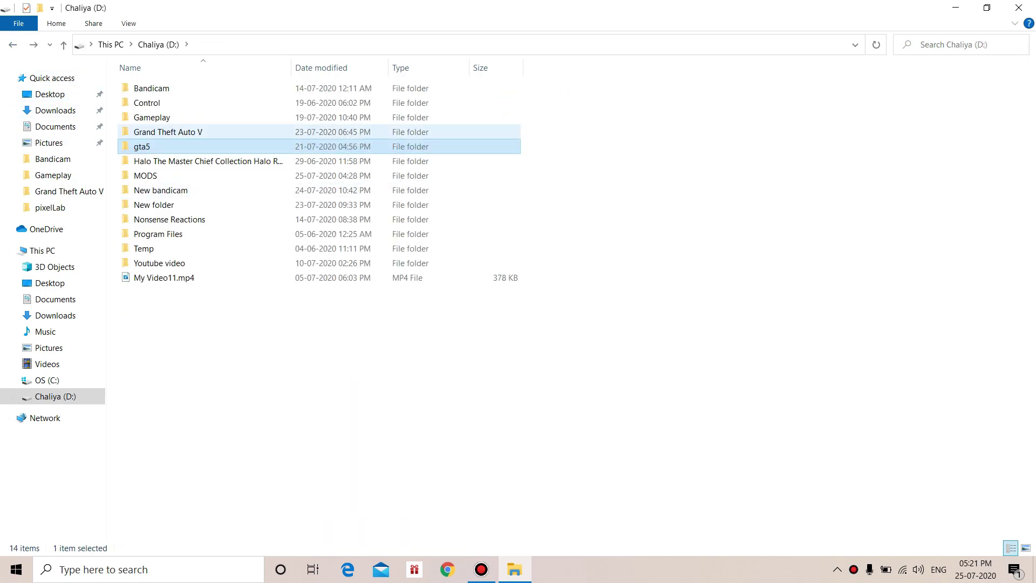
Open the Grand Theft Auto V folder on the D: drive and look through its files.
double_click(162, 131)
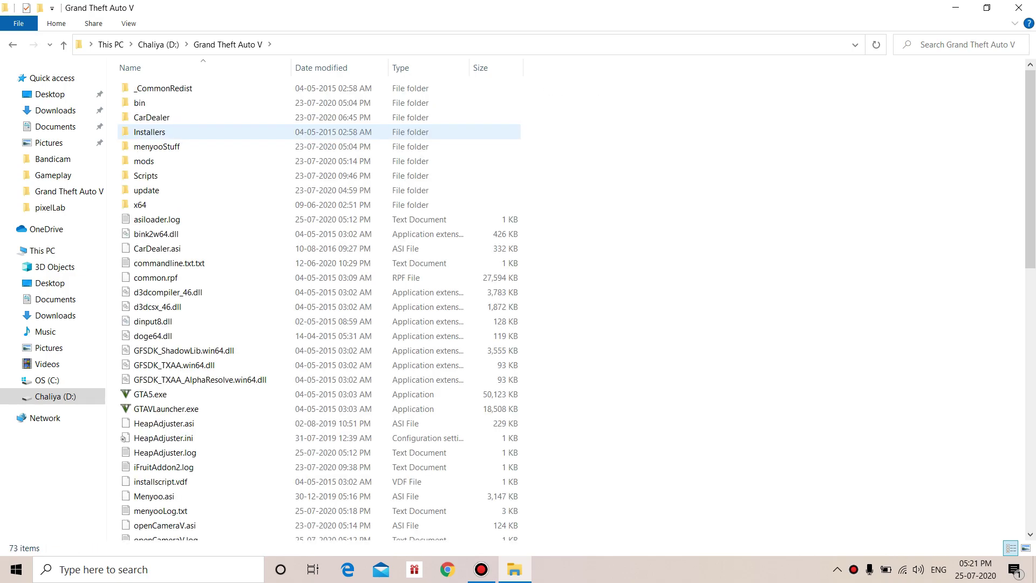
scroll(162, 318, "down", 2)
scroll(162, 314, "down", 3)
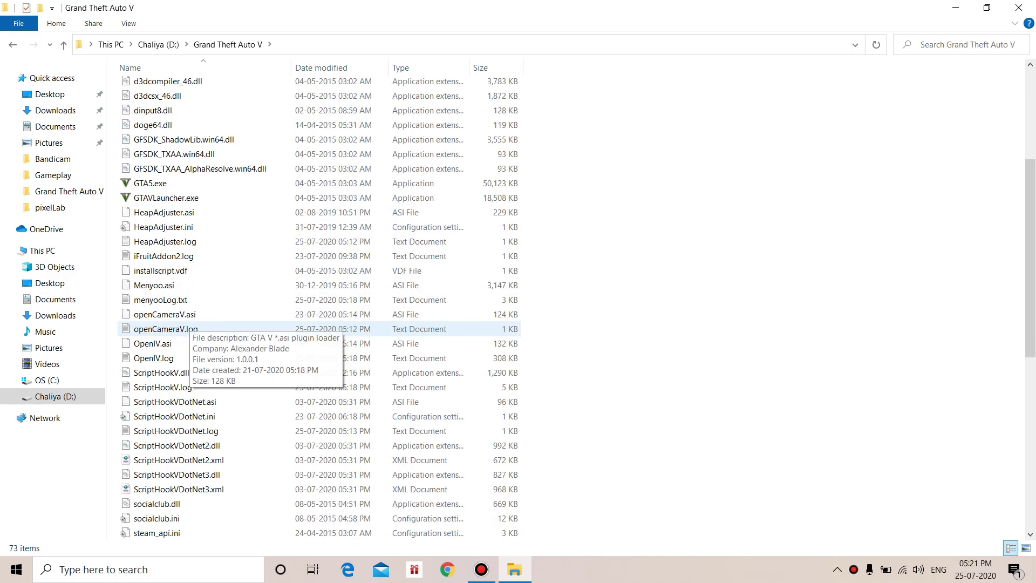
scroll(161, 337, "down", 1)
scroll(162, 448, "down", 2)
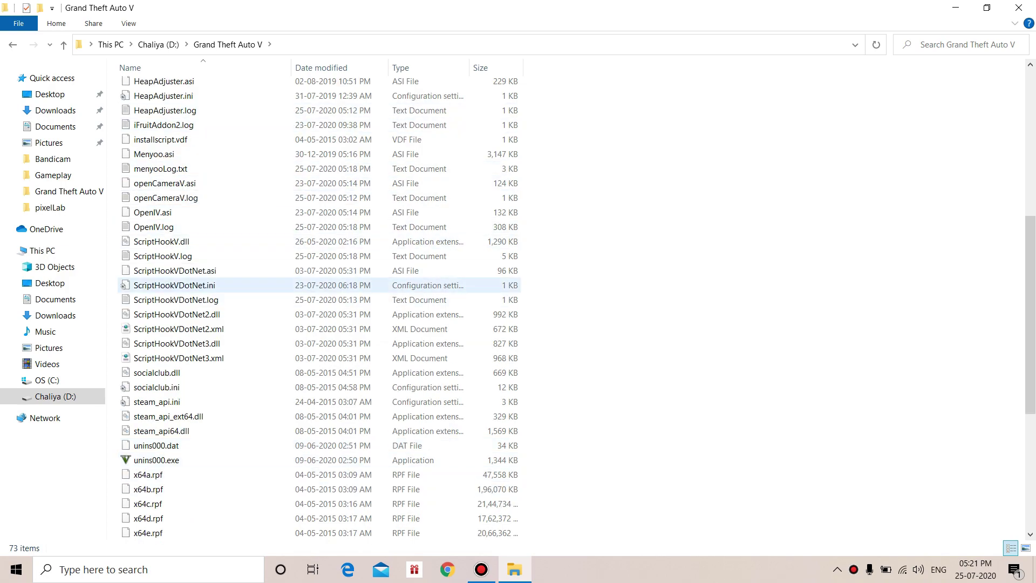
scroll(377, 416, "up", 7)
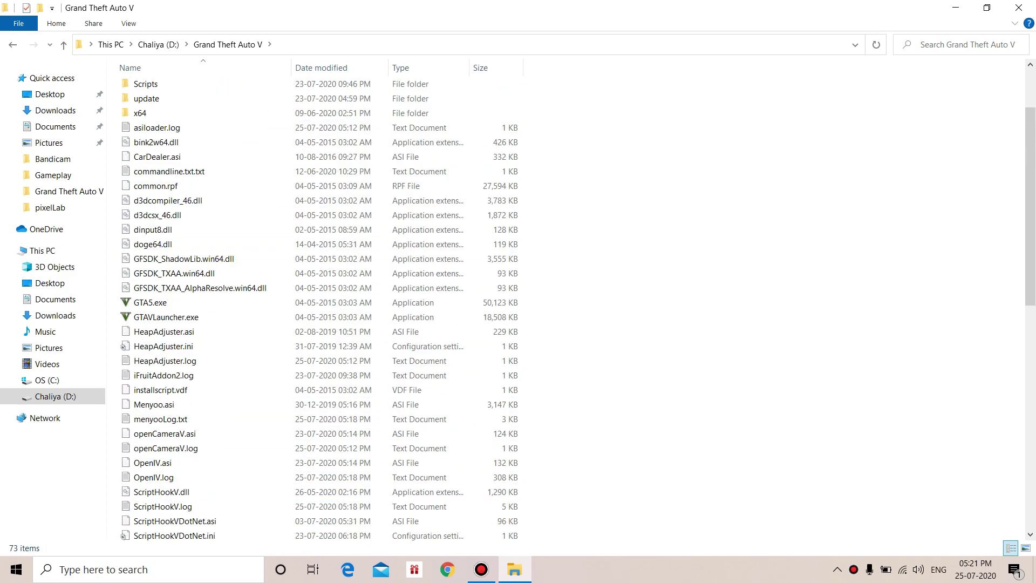
scroll(318, 302, "down", 2)
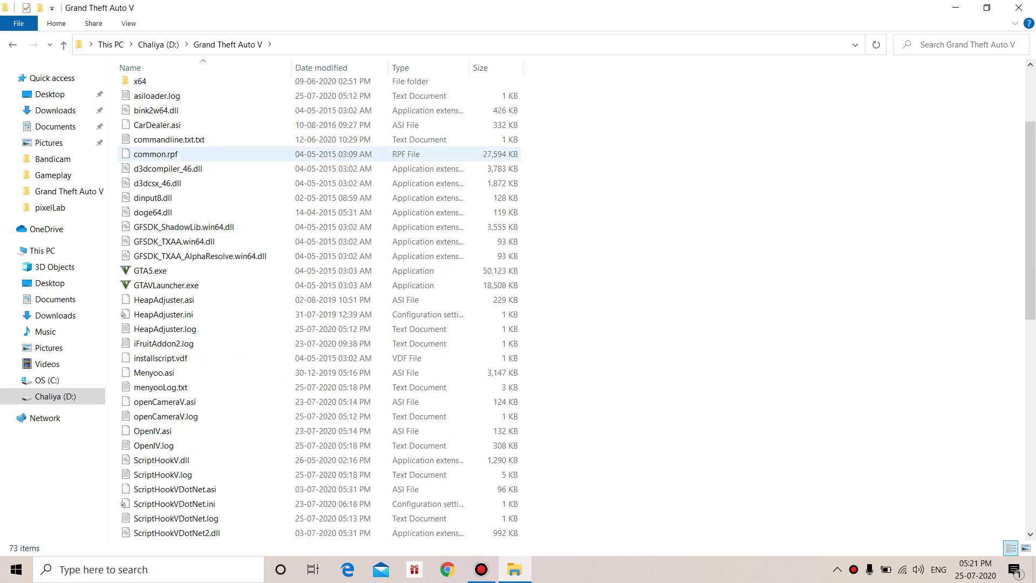
Select the files from asiloader.log through unins000.exe in the Grand Theft Auto V folder, leaving out folders and x64 RPF files.
left_click_drag(534, 89, 118, 447)
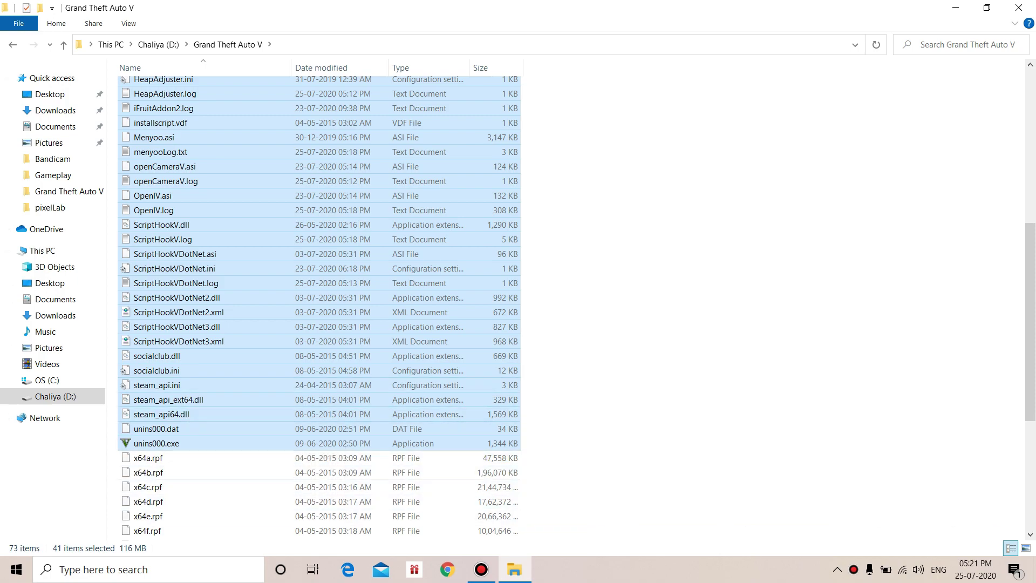
scroll(319, 307, "up", 8)
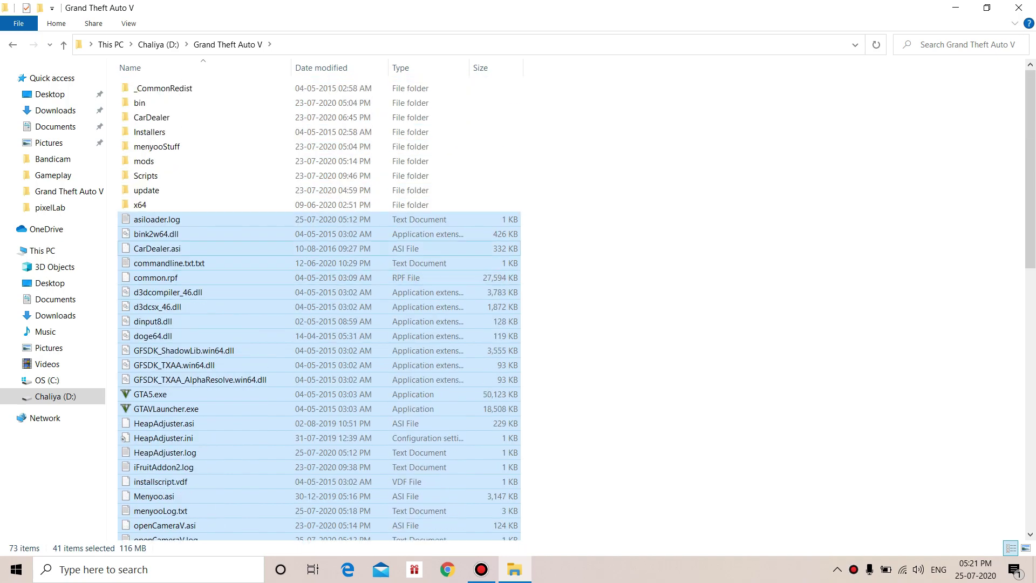
left_click(551, 217)
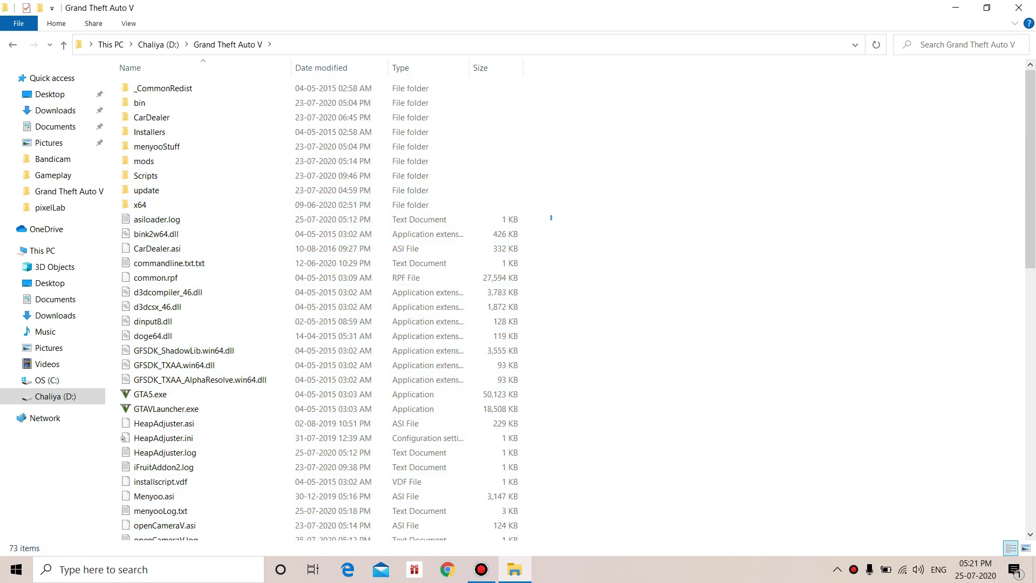
left_click_drag(551, 219, 162, 451)
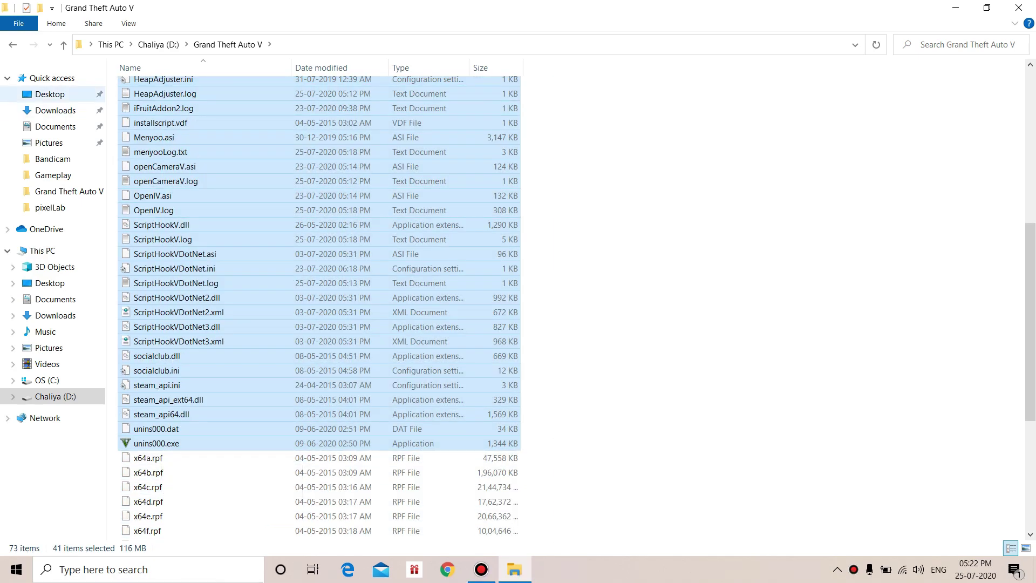
Review the files stored in the gta5 folder and return to the D: drive.
left_click(13, 44)
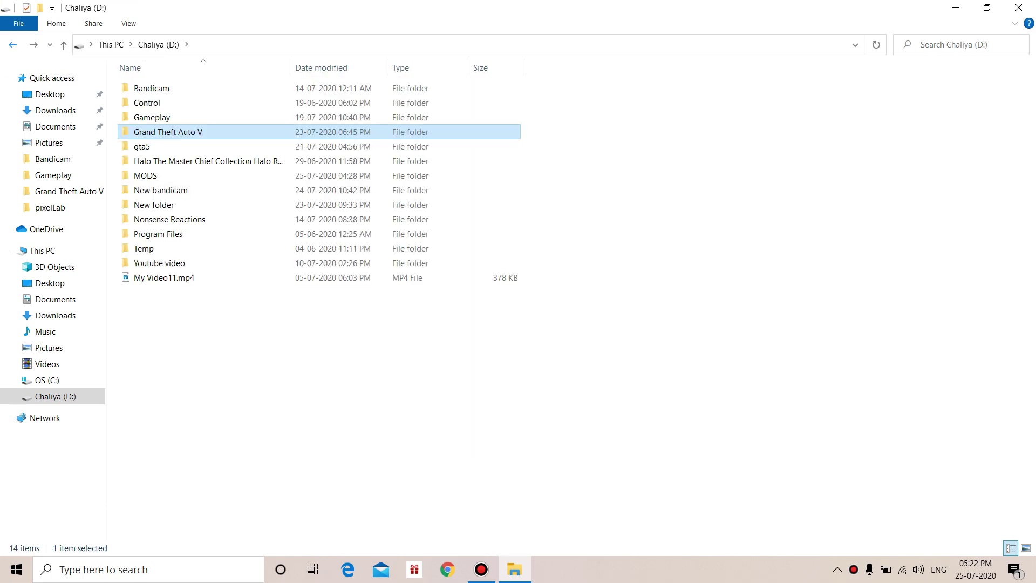
double_click(142, 146)
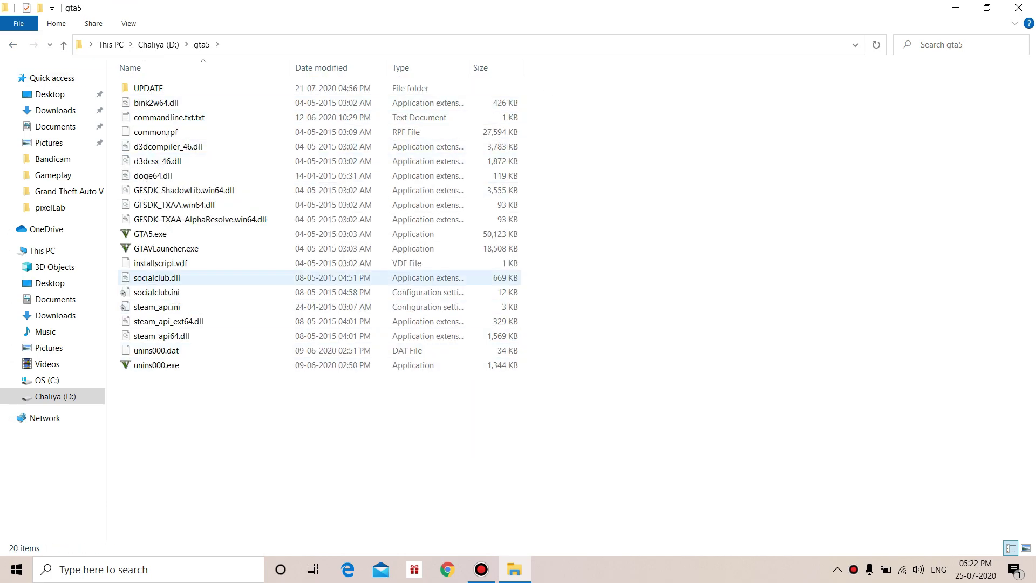
left_click(12, 45)
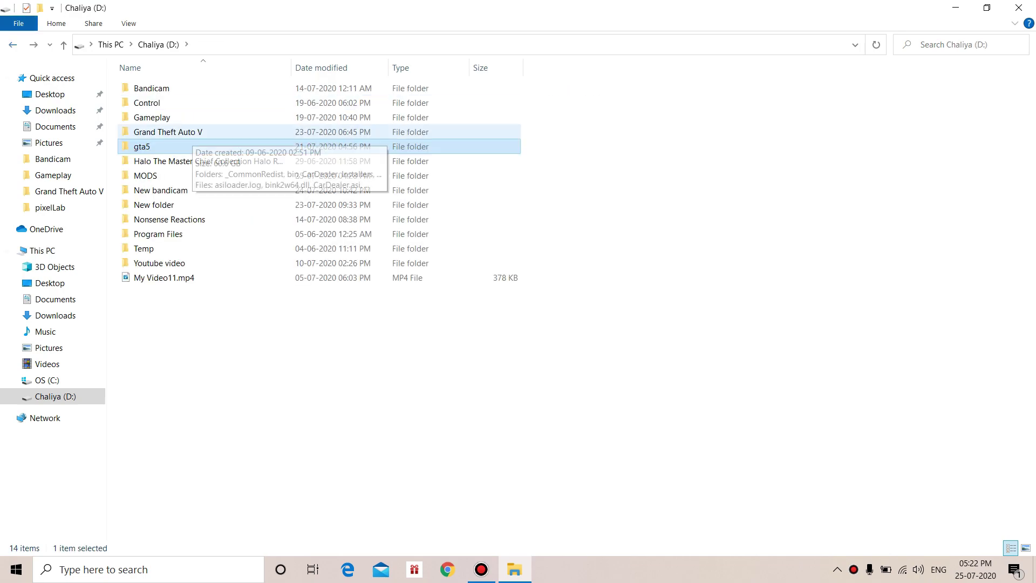
Copy update.rpf from the update folder inside Grand Theft Auto V.
double_click(156, 132)
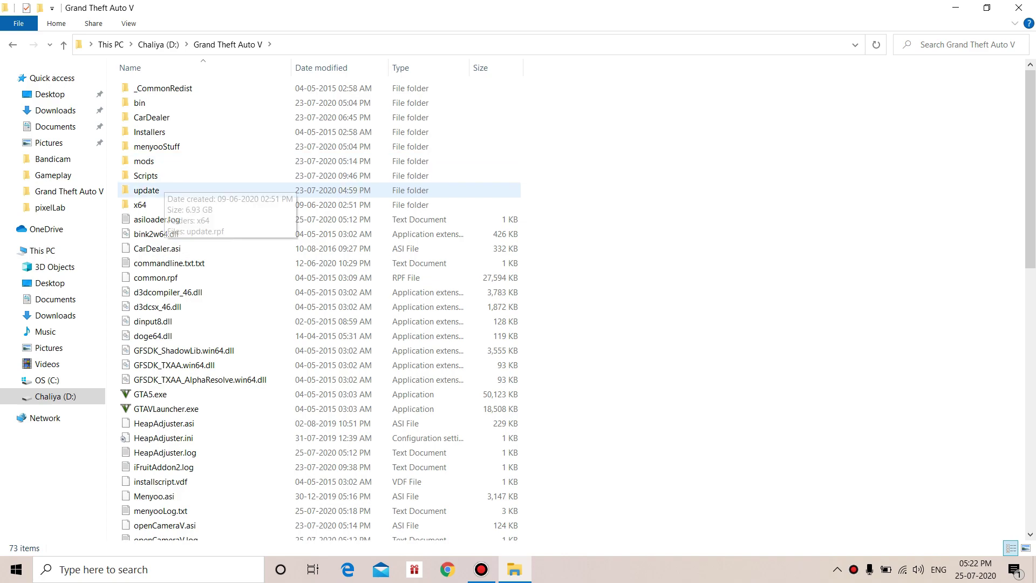
double_click(149, 190)
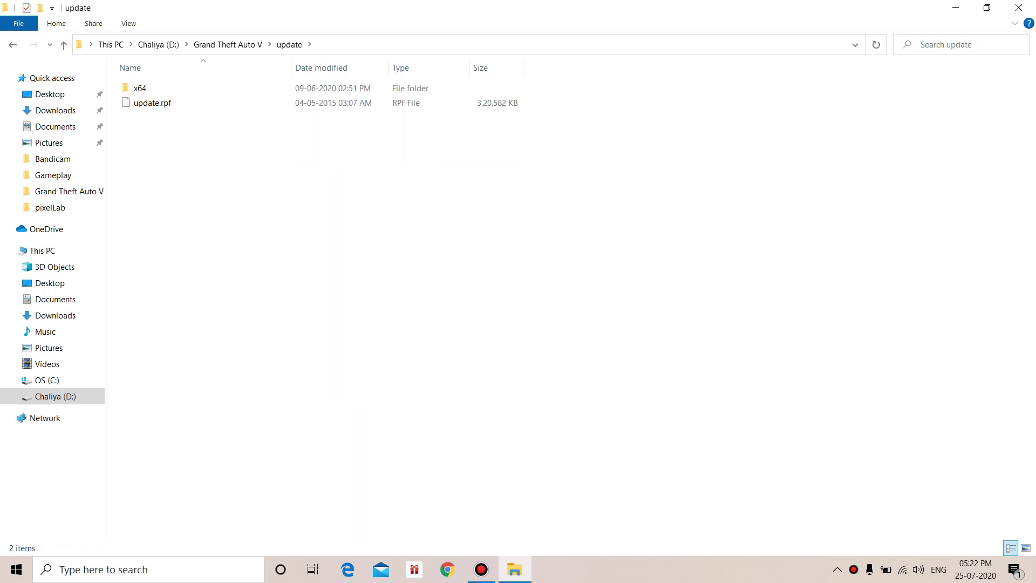
right_click(172, 104)
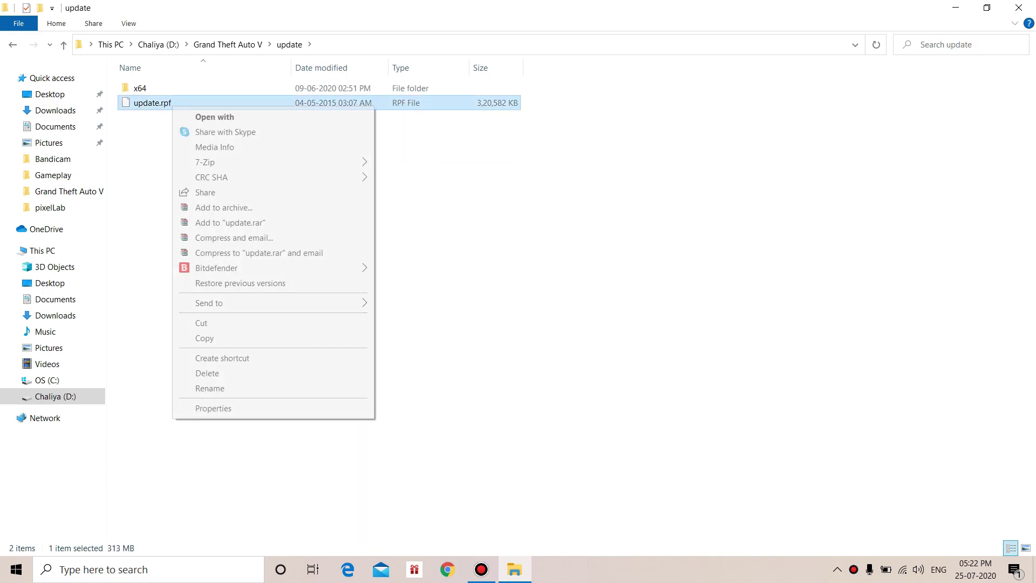
left_click(204, 338)
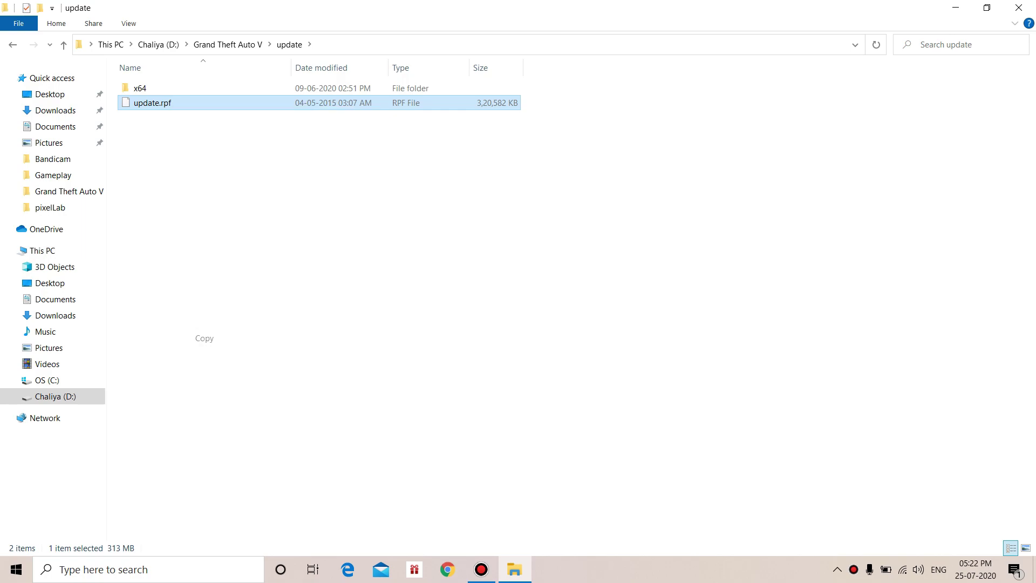
Check the UPDATE folder inside the gta5 folder for the backup update.rpf, and return to the D: drive.
key("BackSpace")
key("BackSpace")
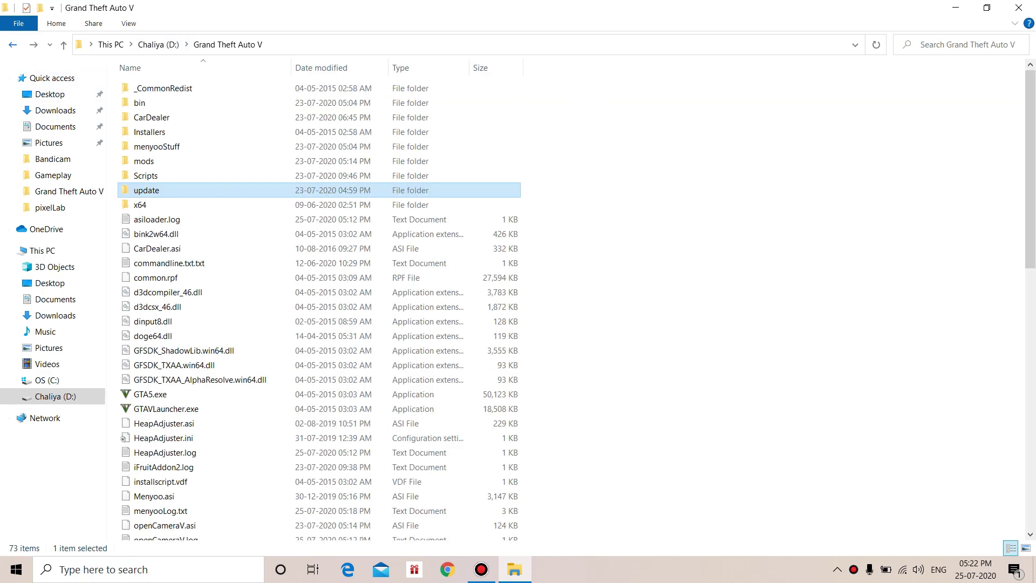
key("Down")
key("Return")
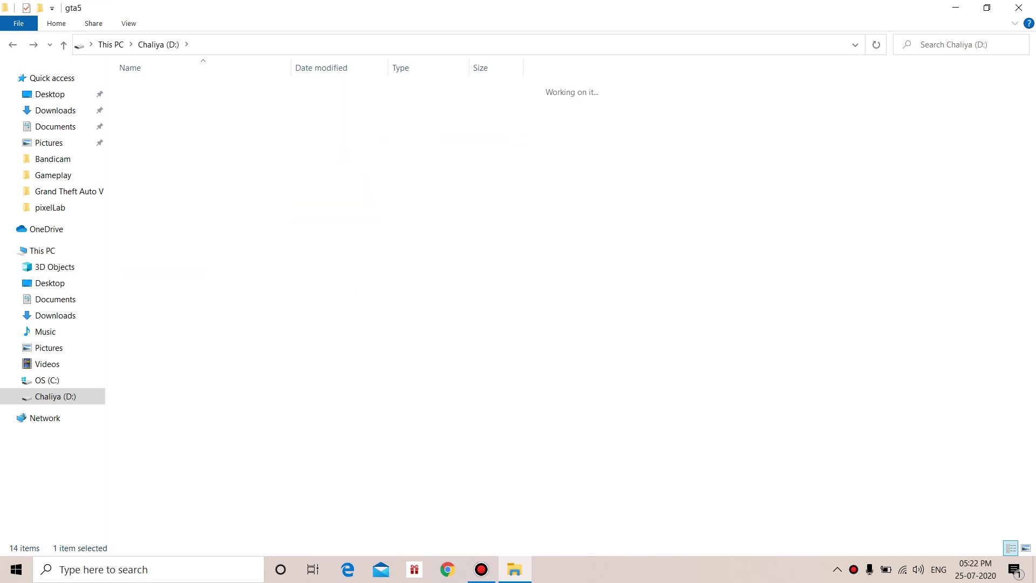
key("Return")
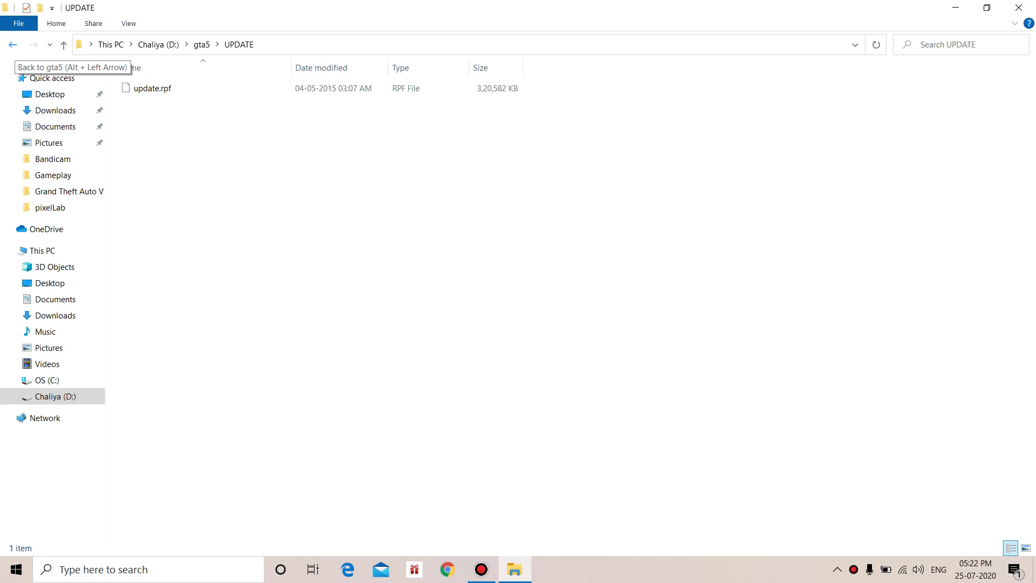
left_click(13, 44)
left_click(12, 44)
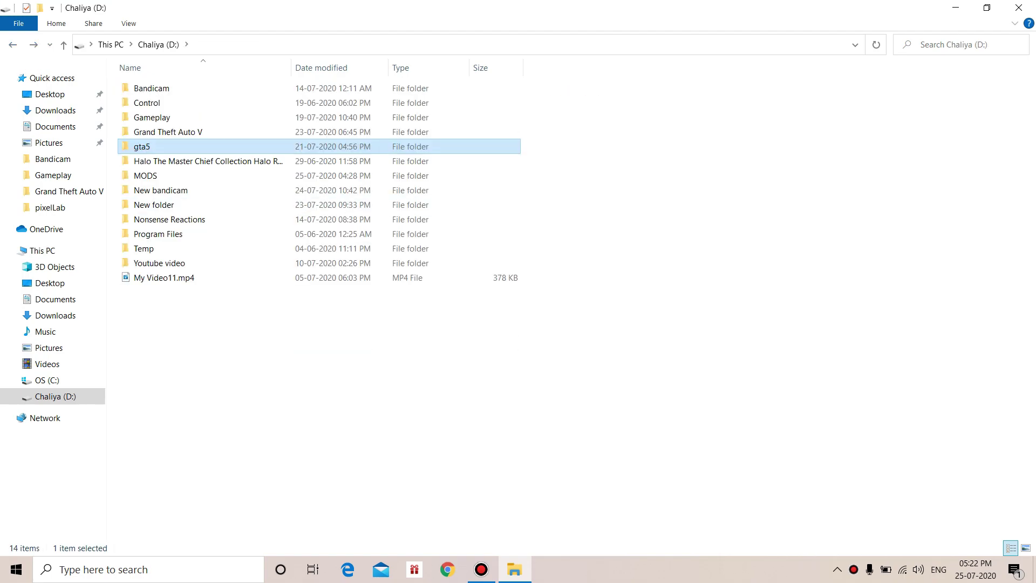
double_click(168, 132)
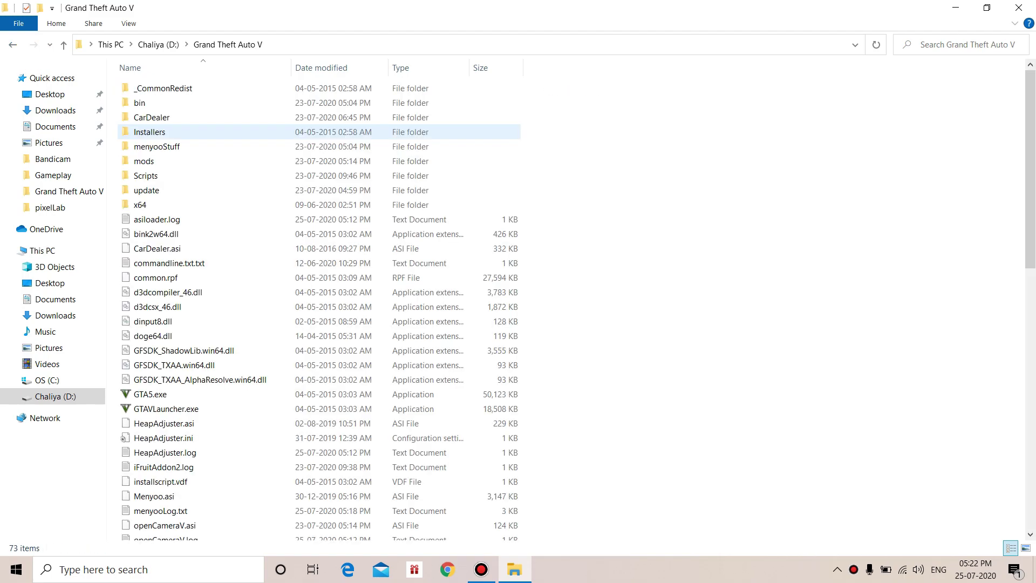
left_click_drag(115, 216, 518, 421)
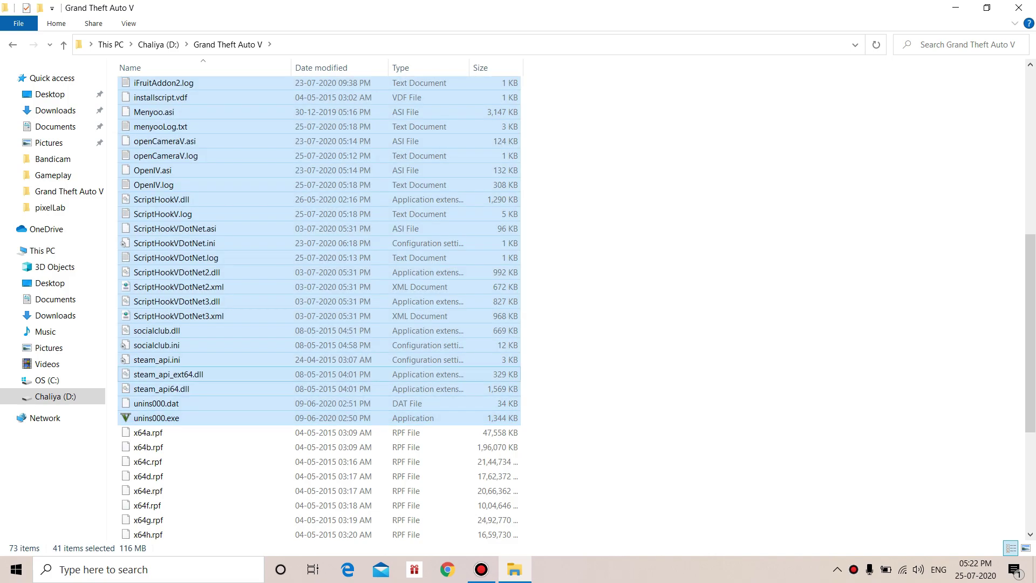
scroll(410, 374, "up", 7)
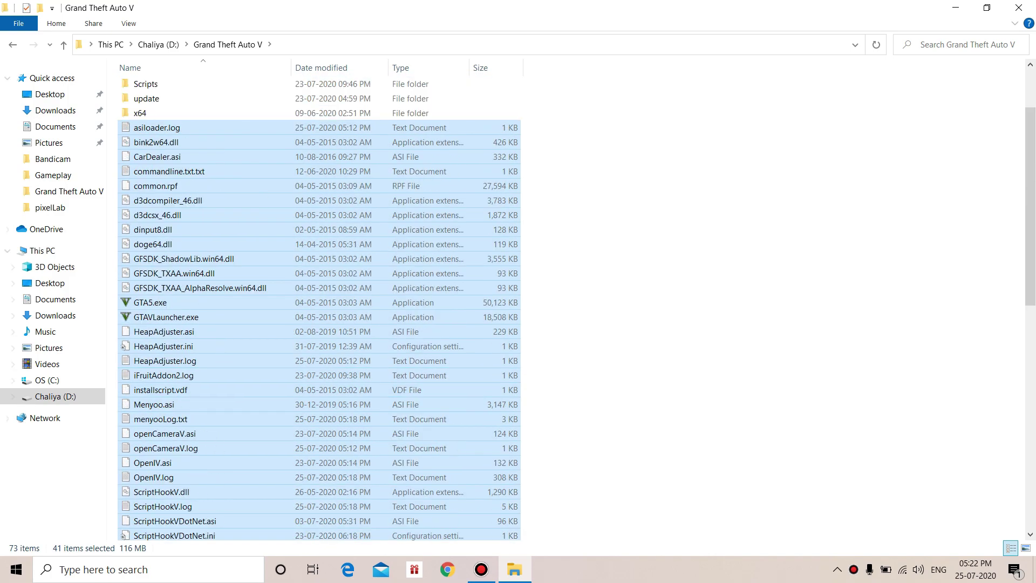
right_click(201, 135)
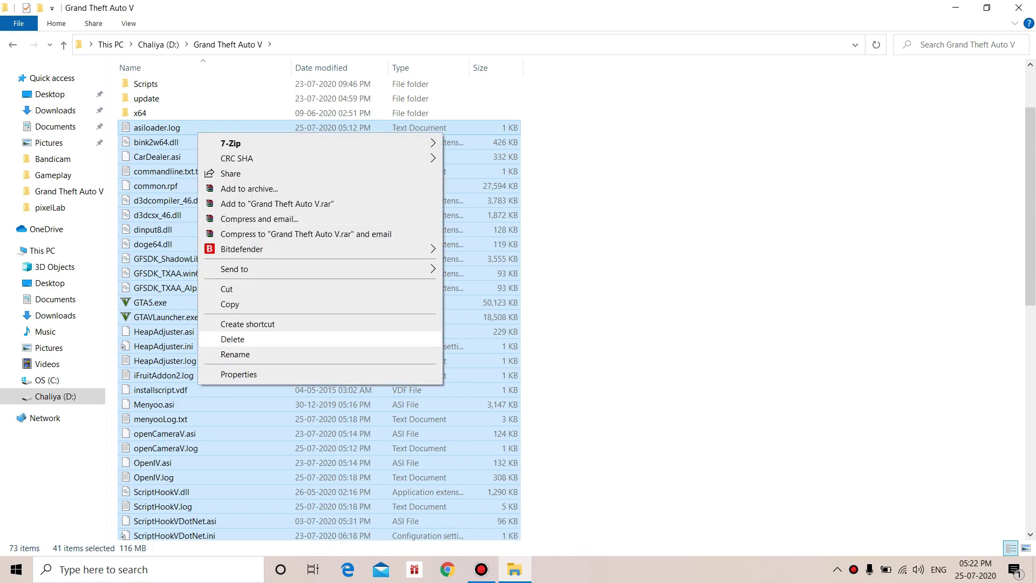
left_click(583, 323)
left_click(13, 45)
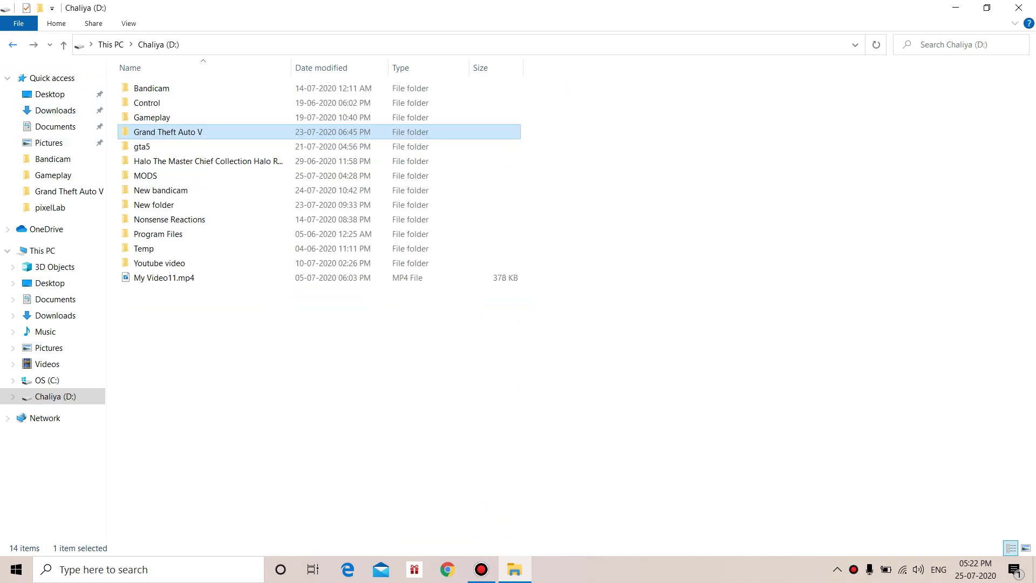
Copy the files from bink2w64.dll through unins000.exe in the gta5 folder, leaving out the UPDATE folder, and return to the D: drive.
double_click(173, 146)
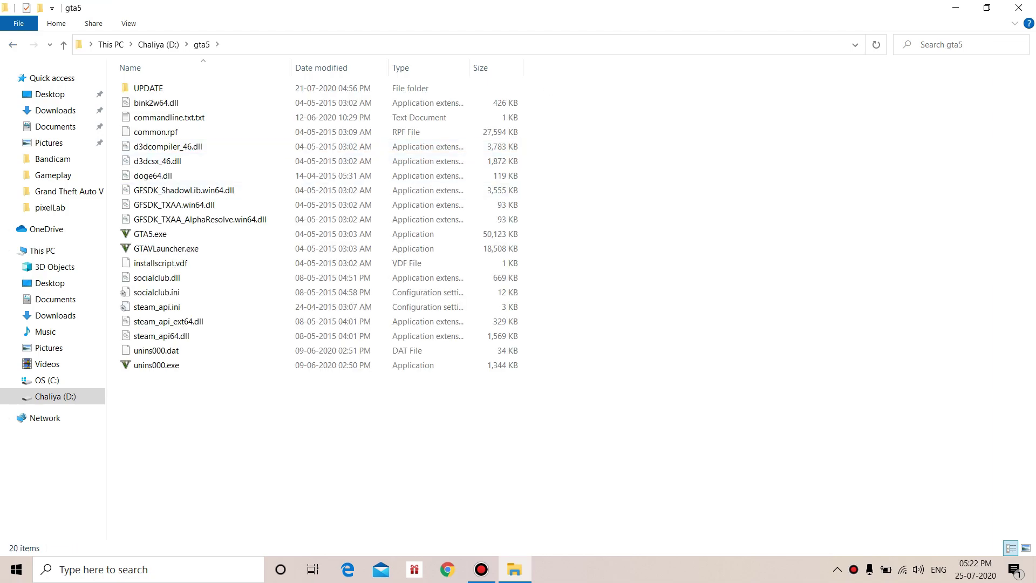
left_click_drag(150, 396, 148, 103)
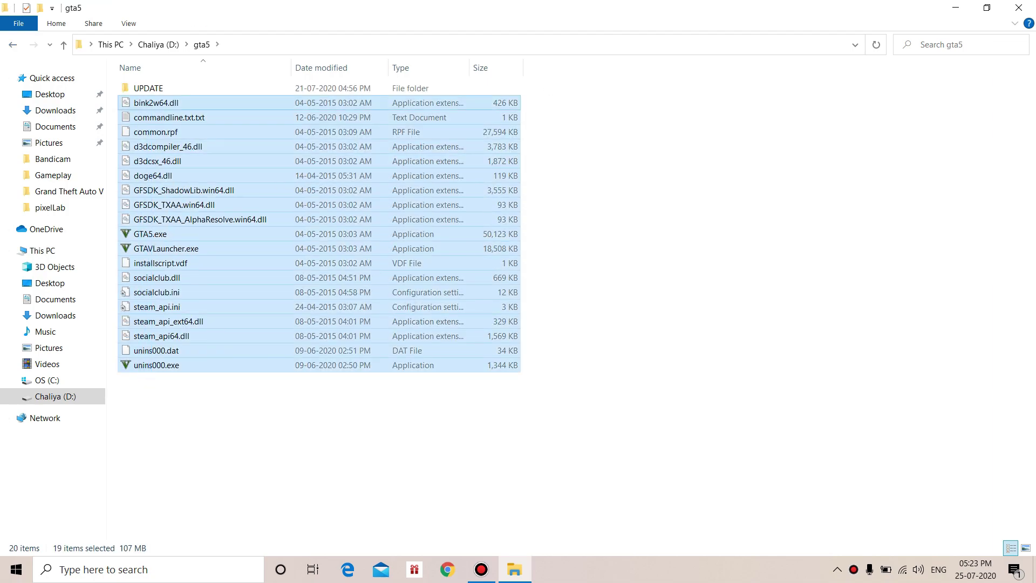
right_click(181, 186)
left_click(216, 351)
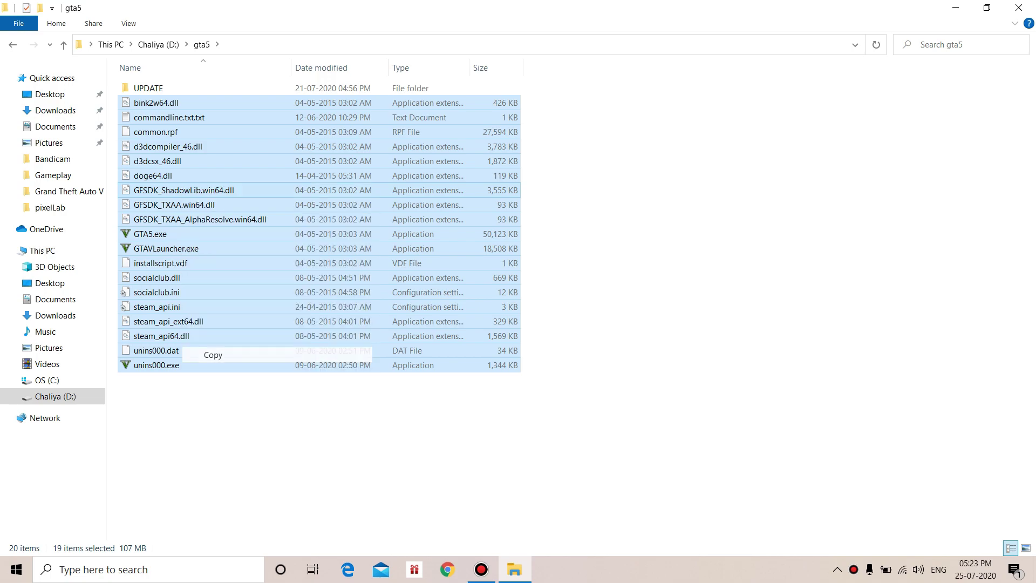
key("alt+Left")
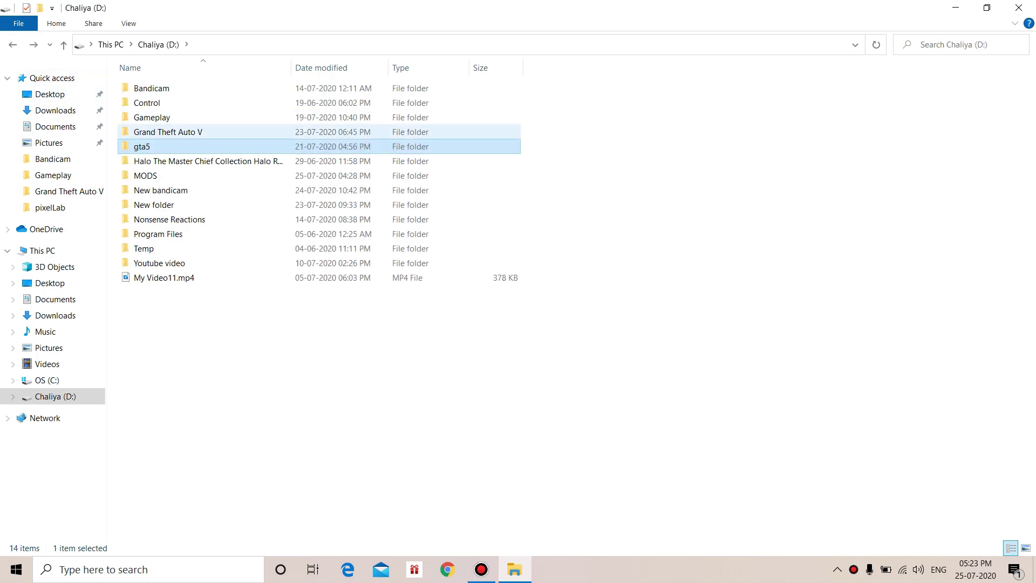
Locate update.rpf in the update folder inside Grand Theft Auto V, and return to the D: drive.
double_click(162, 132)
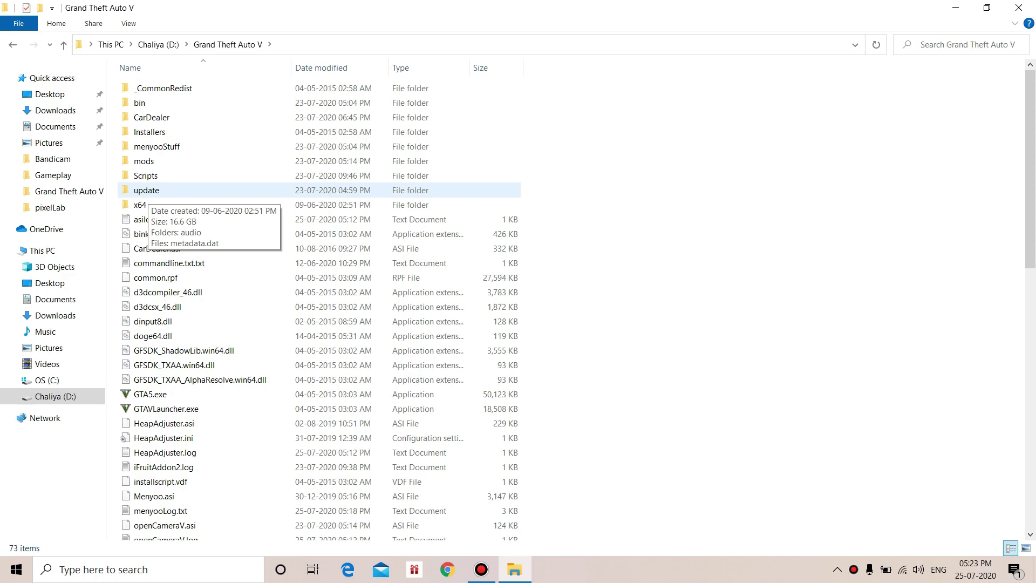
double_click(147, 192)
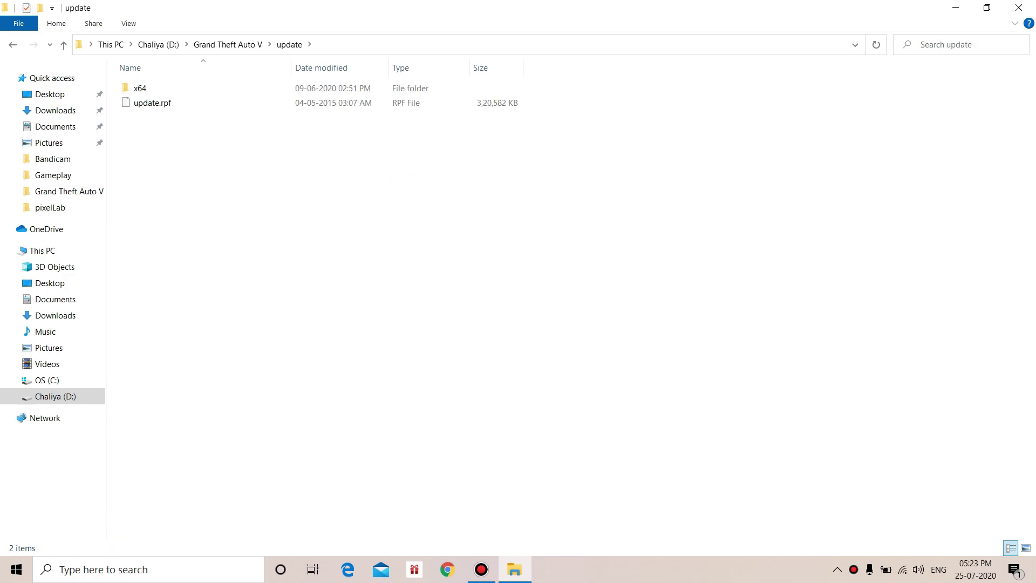
right_click(201, 108)
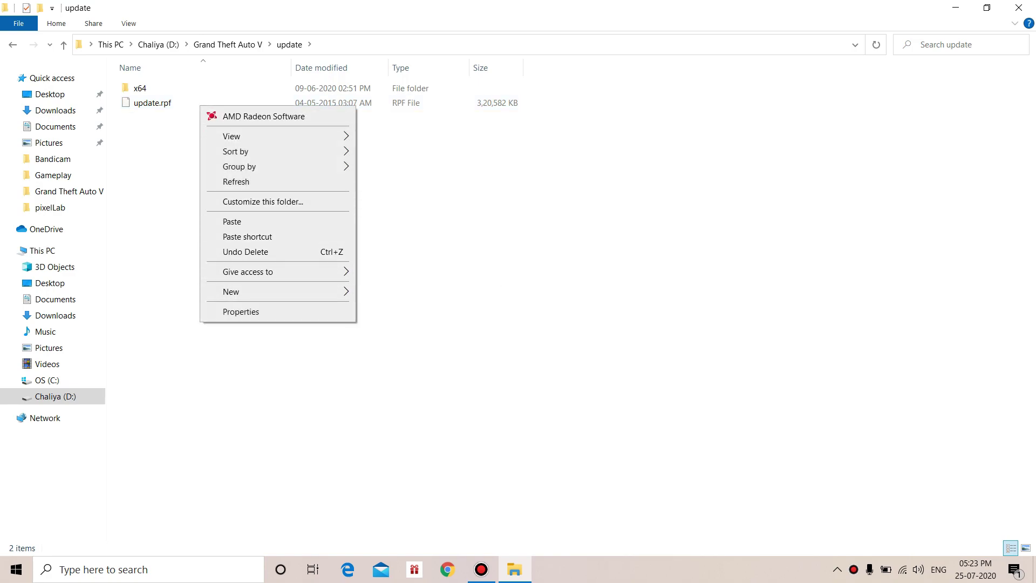
left_click(410, 215)
left_click(161, 103)
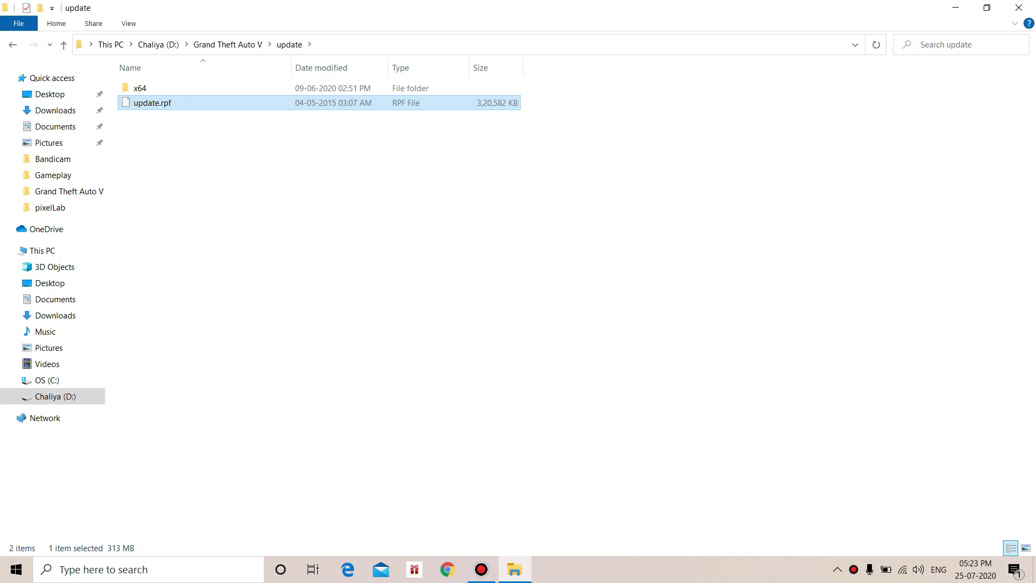
right_click(147, 103)
key("Escape")
left_click(346, 216)
left_click(13, 45)
left_click(12, 45)
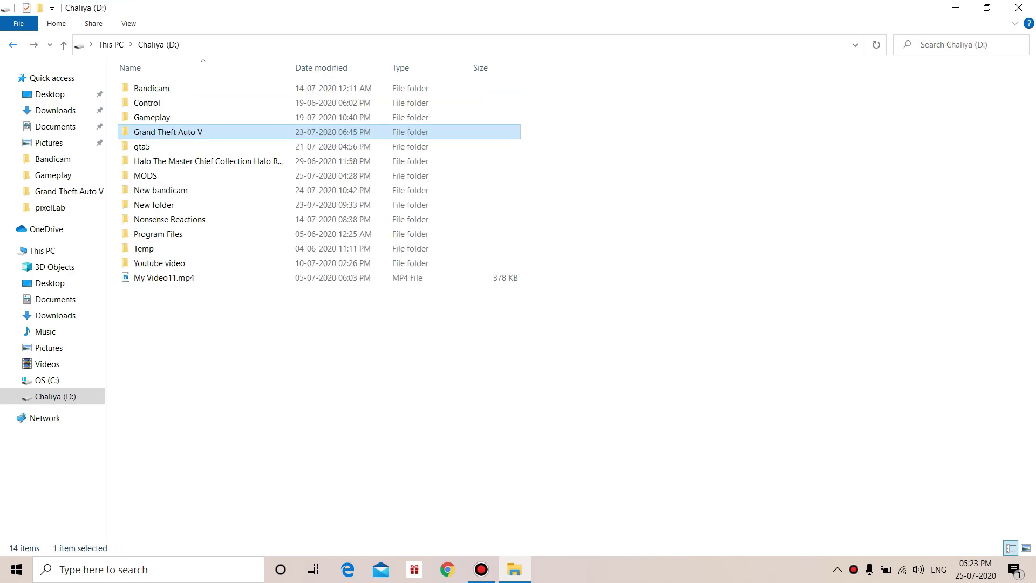
Locate the backup update.rpf in the UPDATE folder inside gta5, and go back to the D: drive.
double_click(143, 146)
left_click(148, 89)
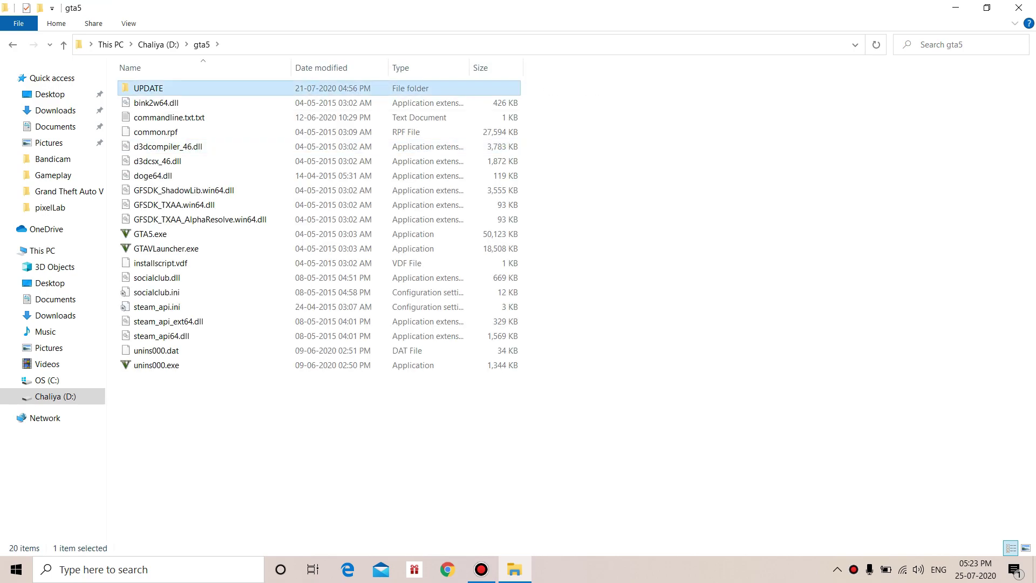
double_click(147, 86)
right_click(146, 87)
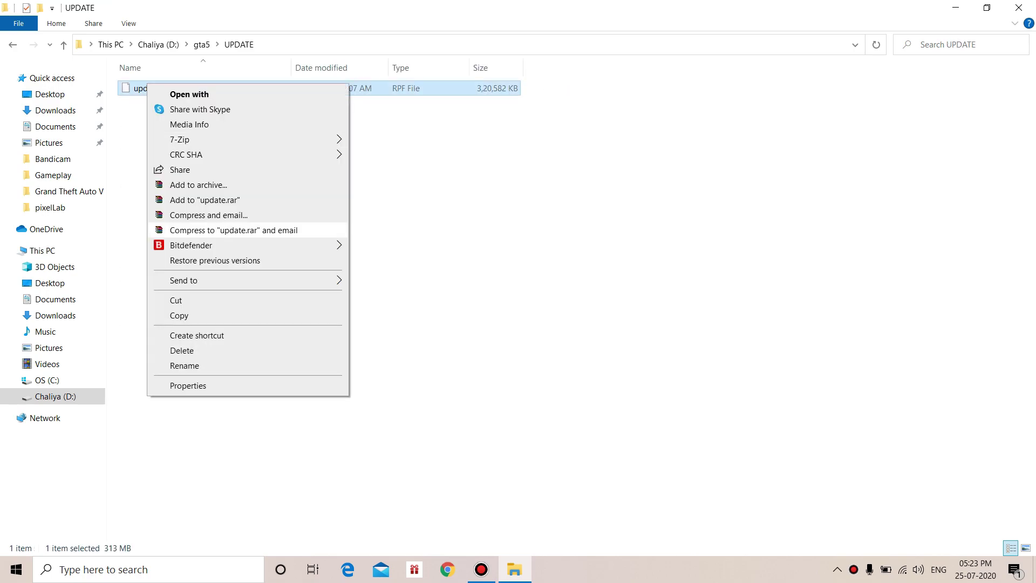
key("Escape")
key("alt+Left")
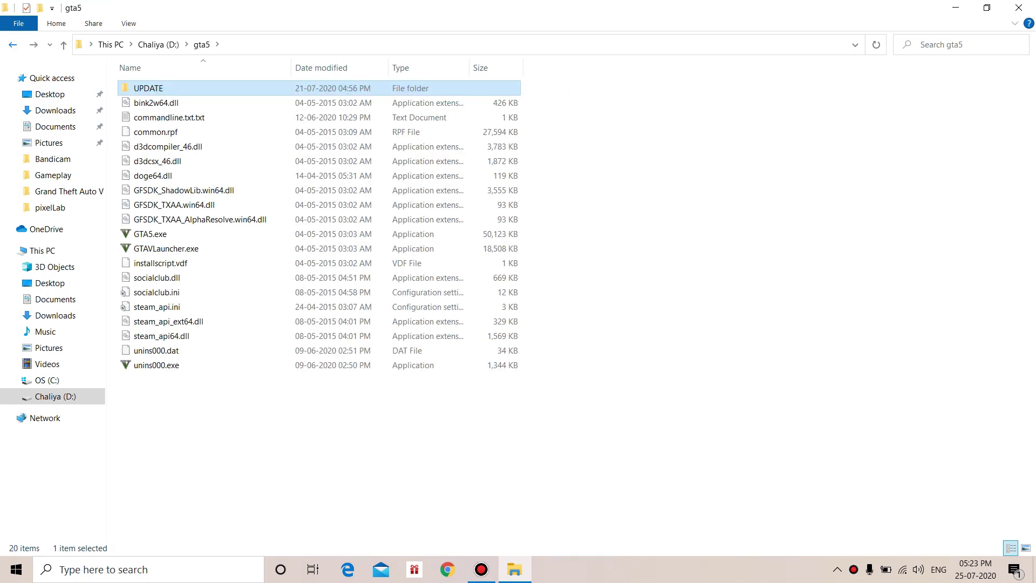
key("alt+Left")
Open the update folder inside Grand Theft Auto V.
left_click(178, 132)
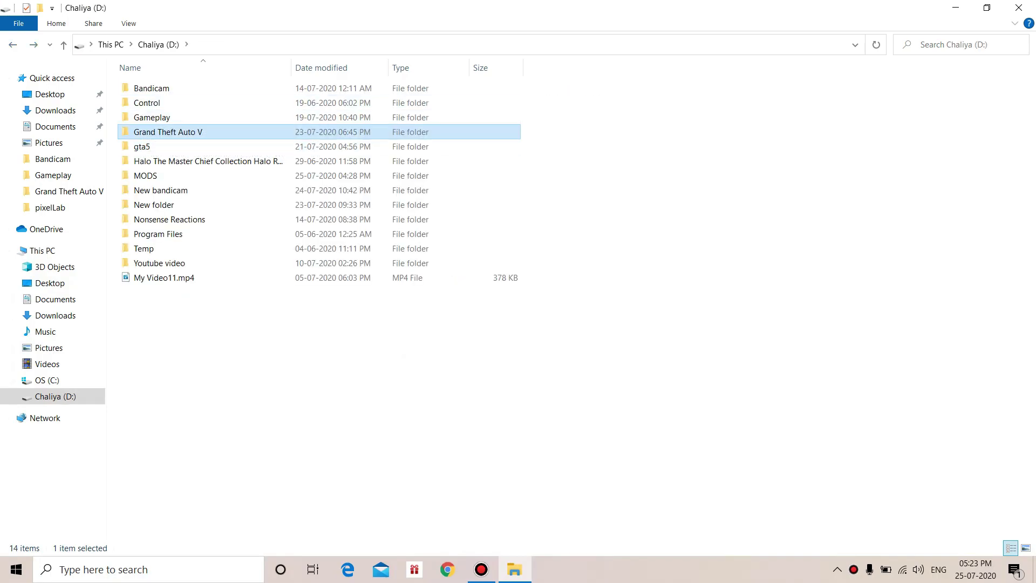
double_click(178, 131)
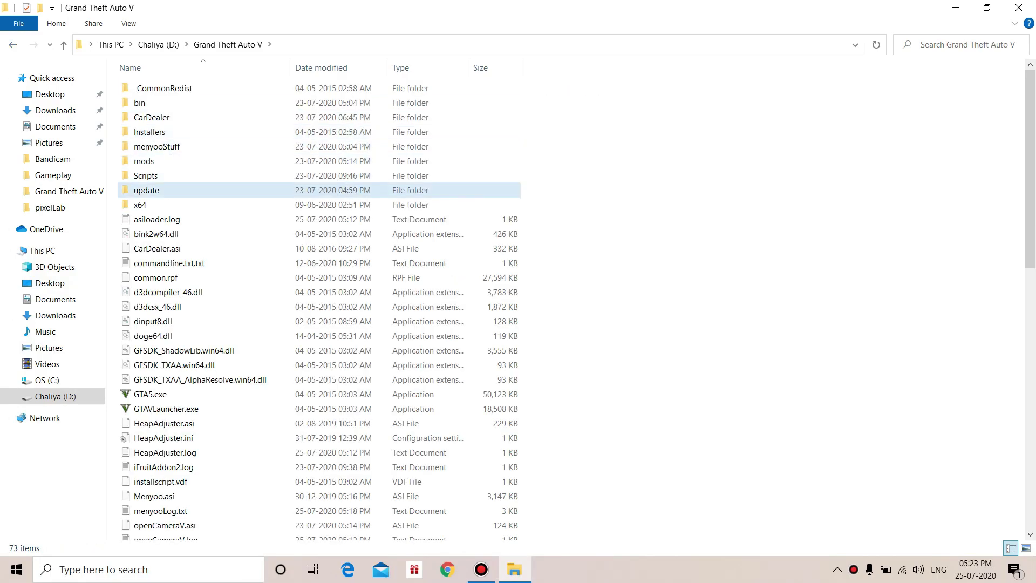
double_click(214, 191)
right_click(215, 196)
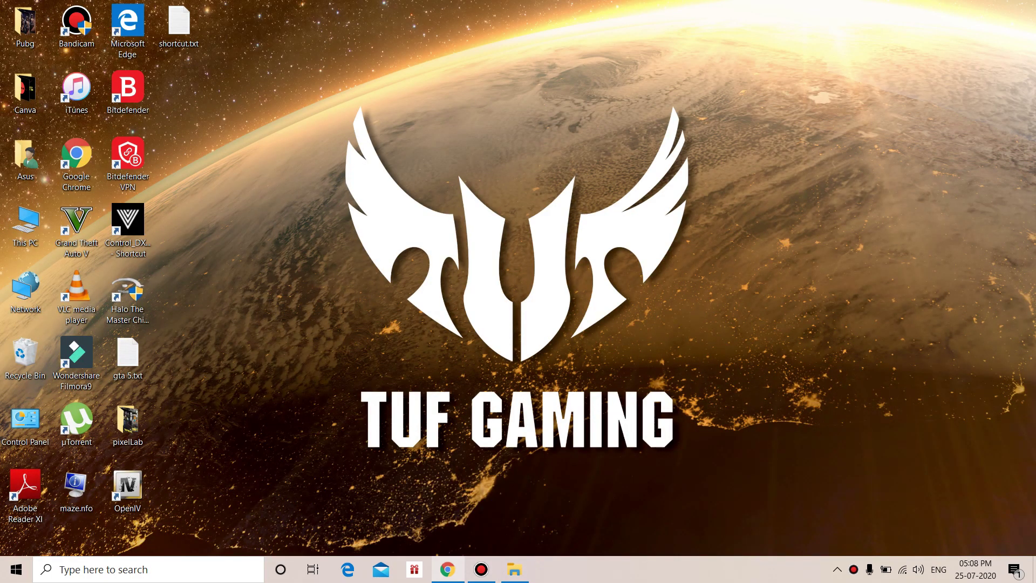
Switch to Chrome, search Google for gta5mods and open the GTA5-Mods.com website.
left_click(448, 569)
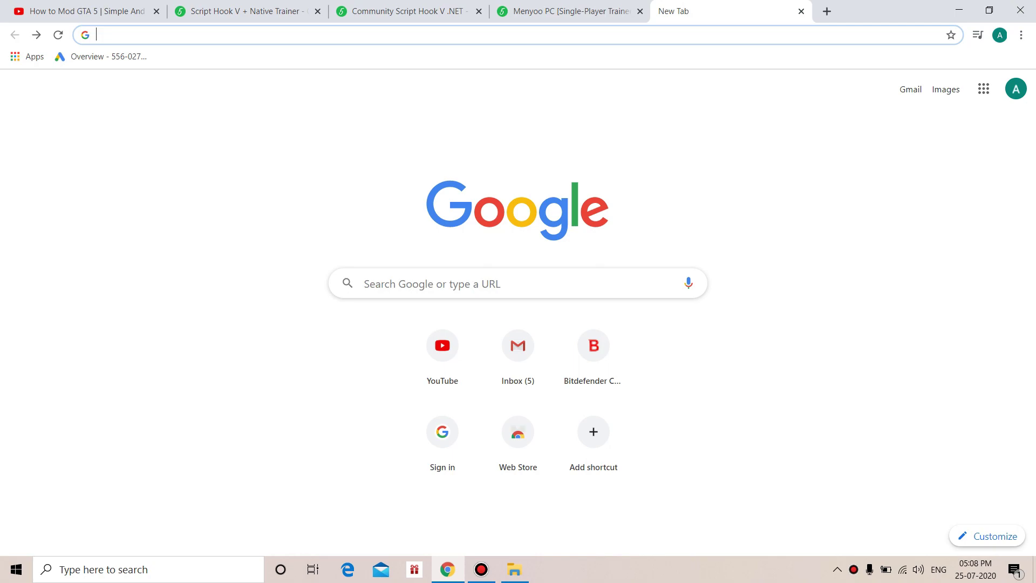
left_click(444, 283)
type("gta5mods")
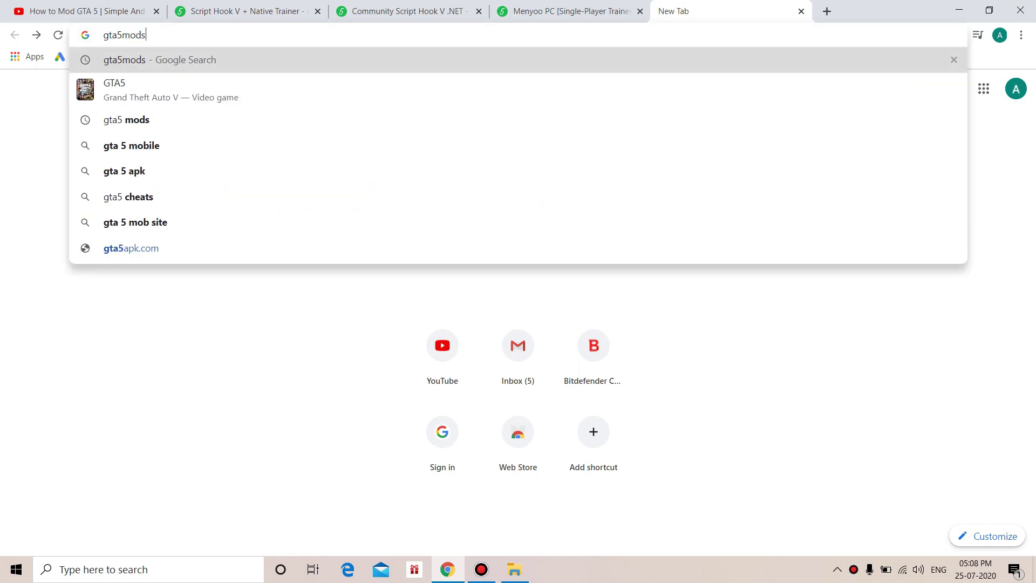
key("Return")
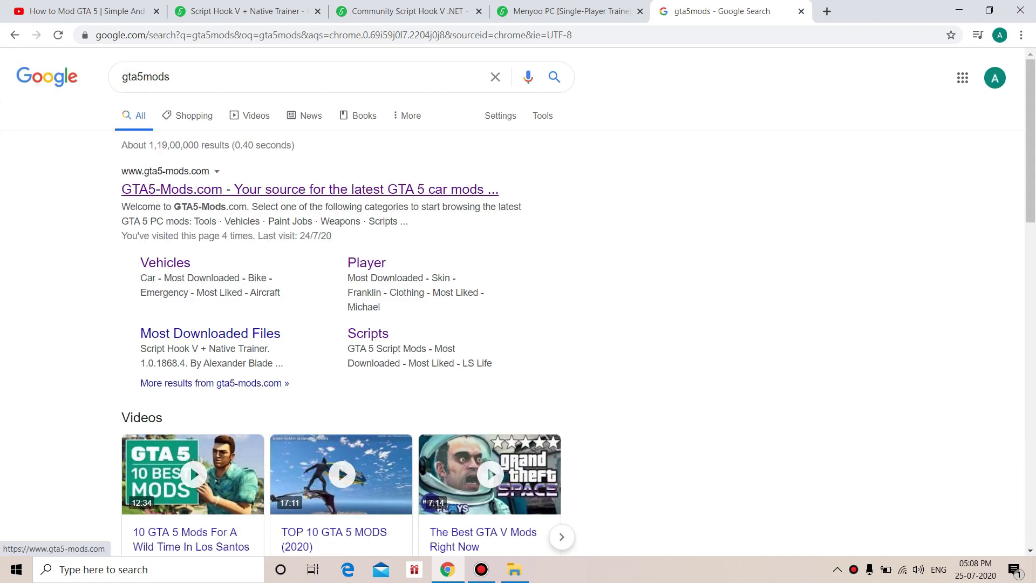
left_click(310, 189)
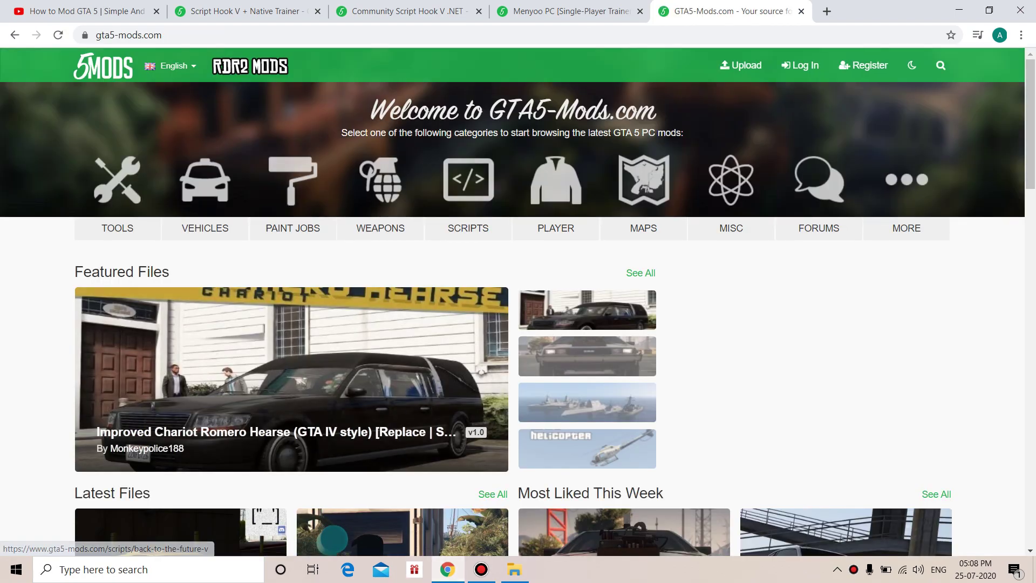
Enter "script hook V" in the site's mod search, and bring up the already open Script Hook V + Native Trainer page without its floating video.
left_click(940, 65)
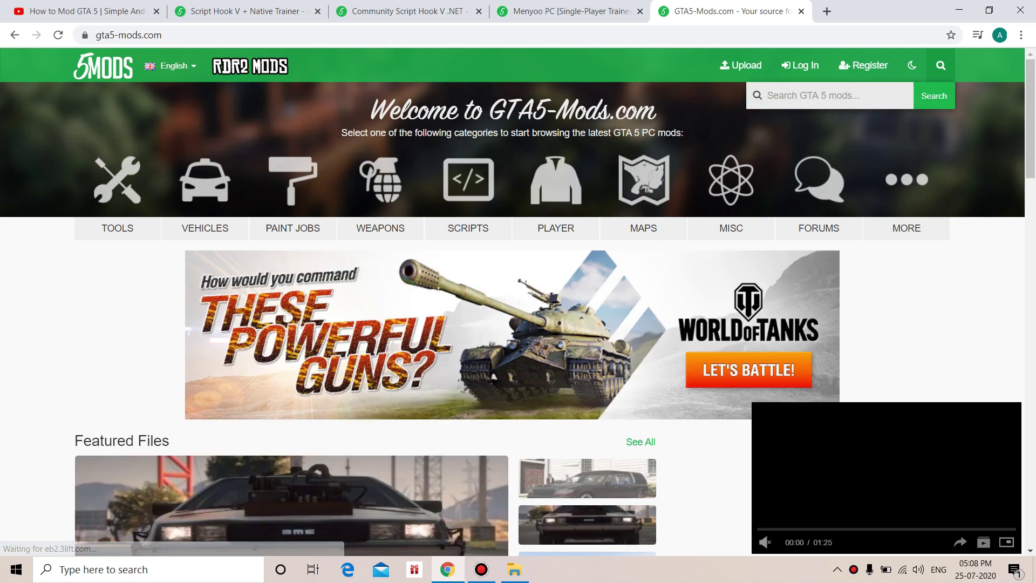
type("script")
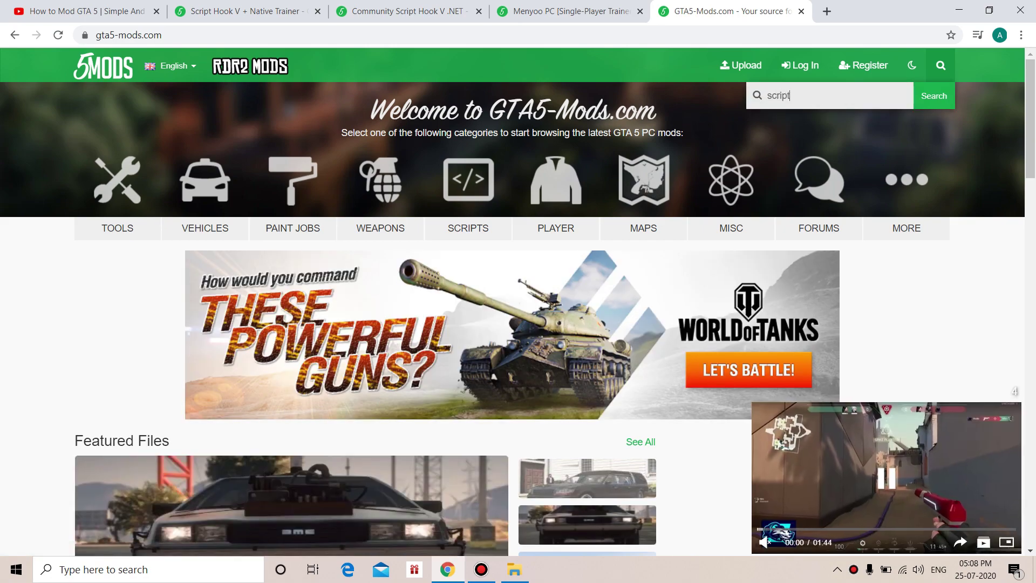
type(" hook V")
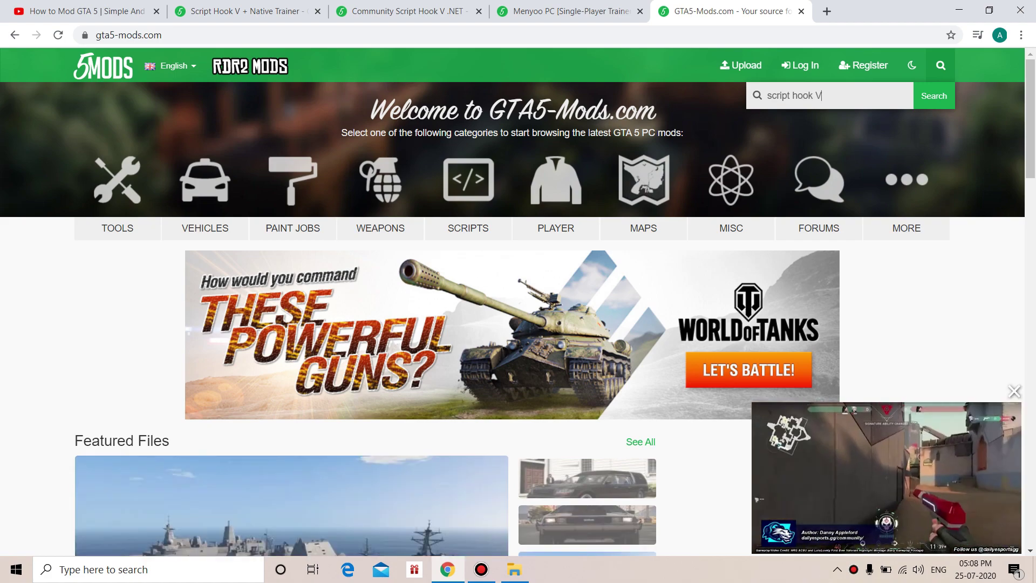
left_click(246, 11)
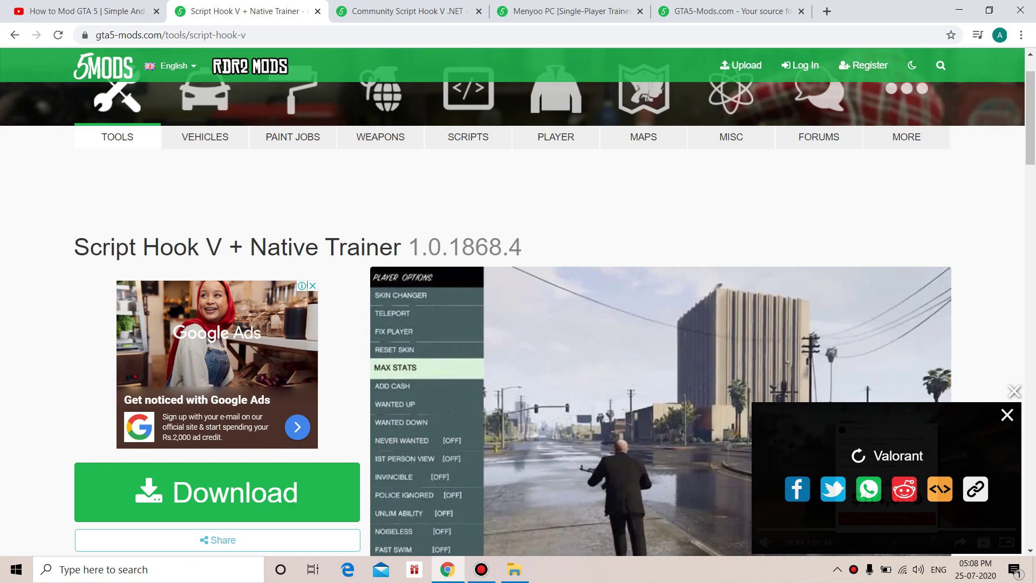
left_click(1014, 392)
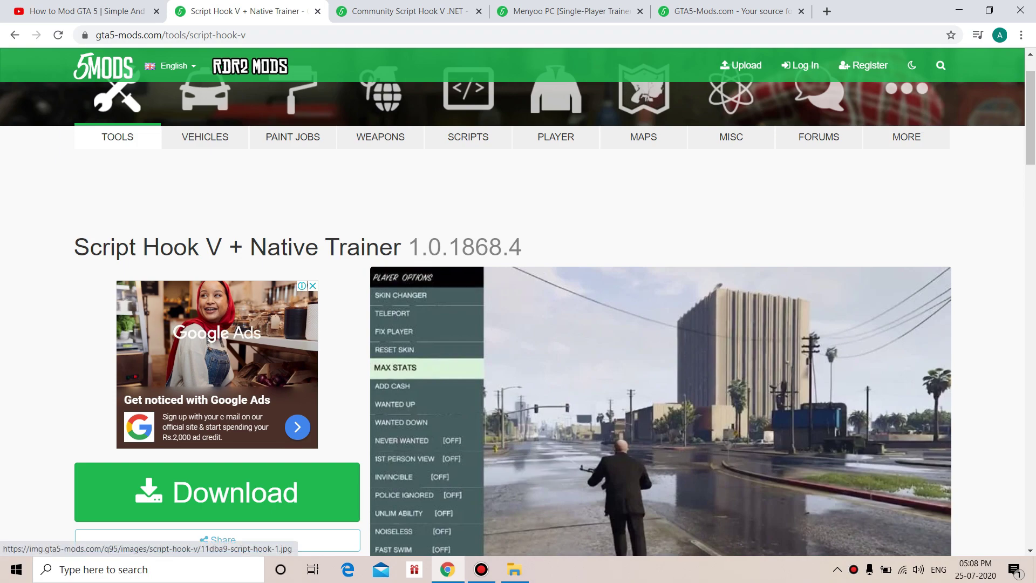
Open the developer's Script Hook V page on dev-c.com from the mod page and find its download link.
scroll(804, 343, "down", 5)
left_click(216, 222)
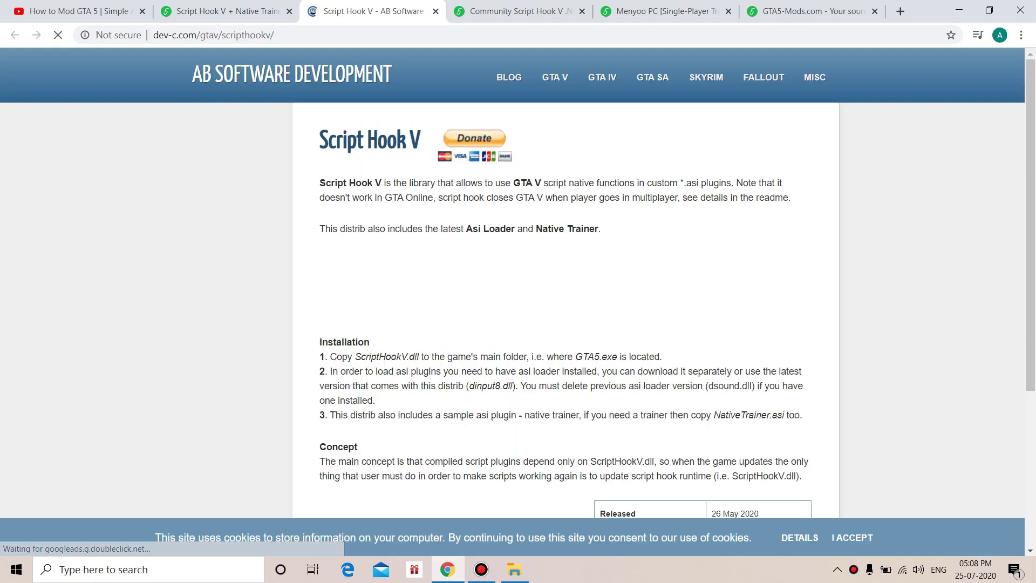
scroll(566, 301, "down", 3)
scroll(729, 353, "down", 2)
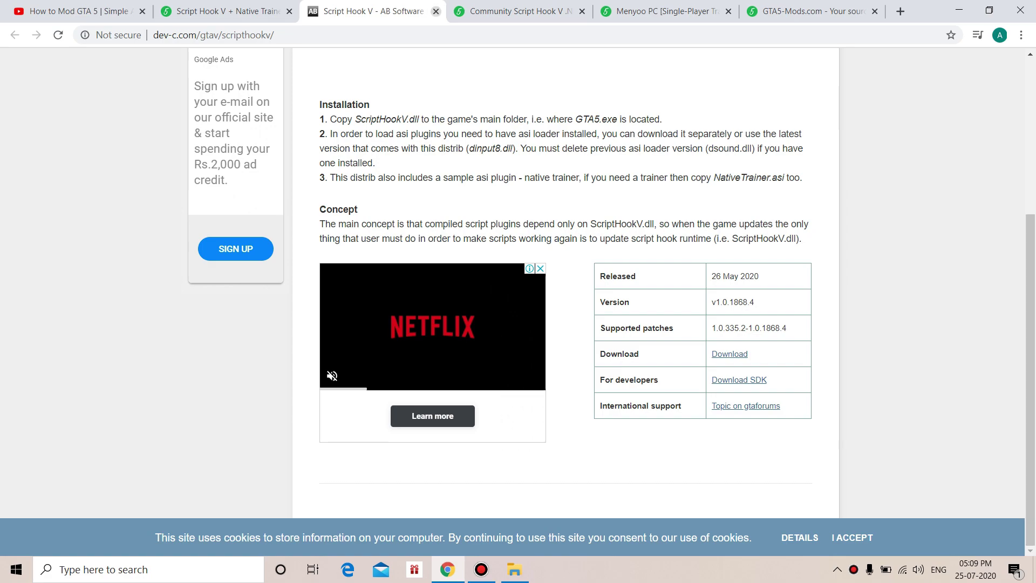
Close the dev-c.com Script Hook V page and bring up the already open Community Script Hook V .NET page at its download option.
left_click(436, 10)
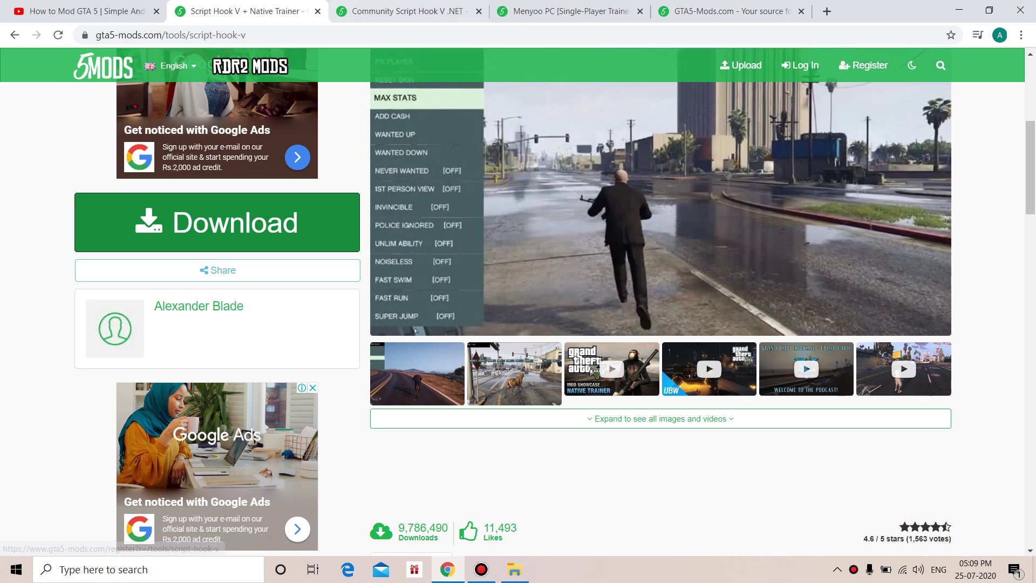
left_click(405, 11)
scroll(540, 302, "up", 5)
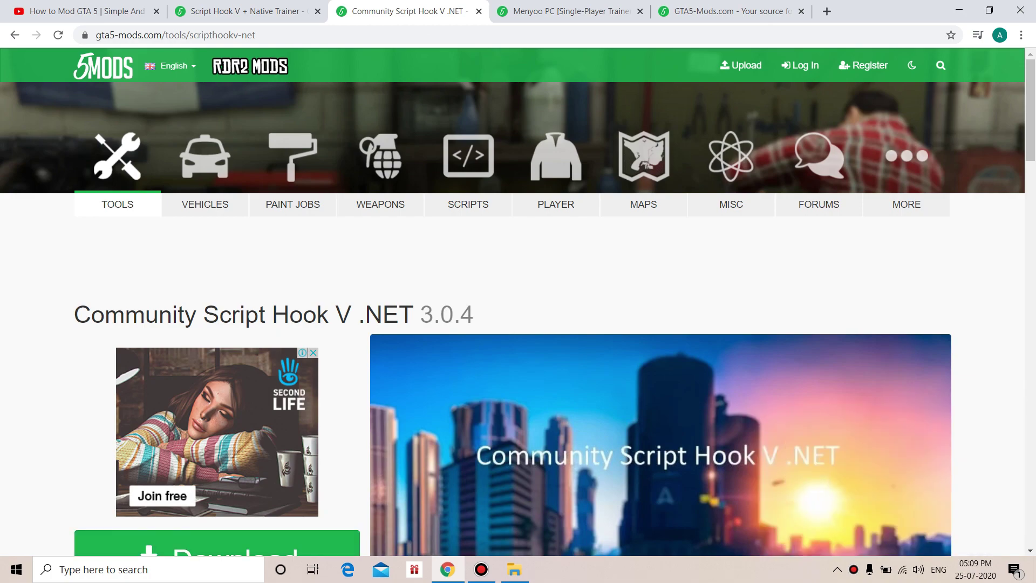
scroll(540, 302, "down", 3)
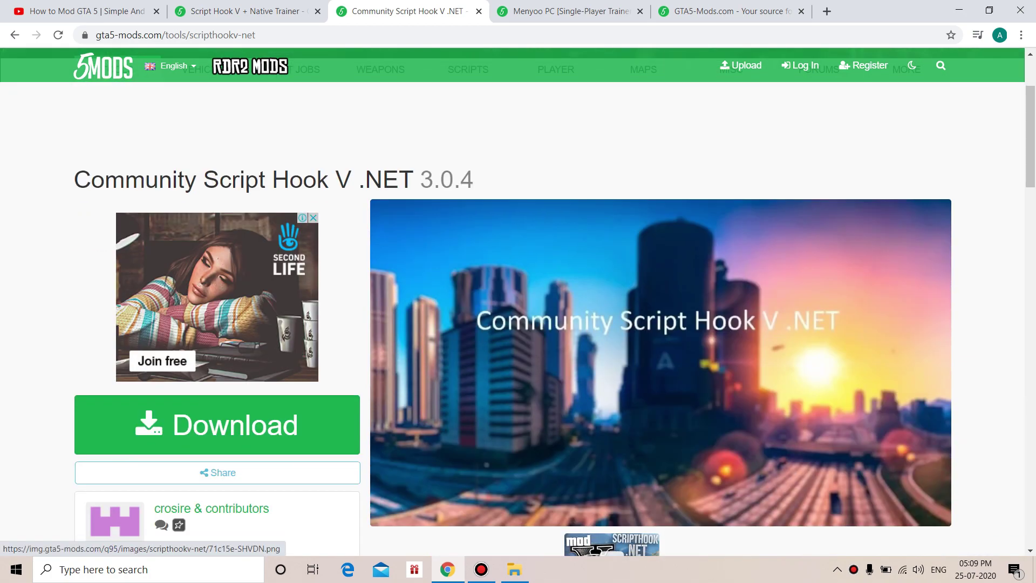
scroll(661, 303, "down", 3)
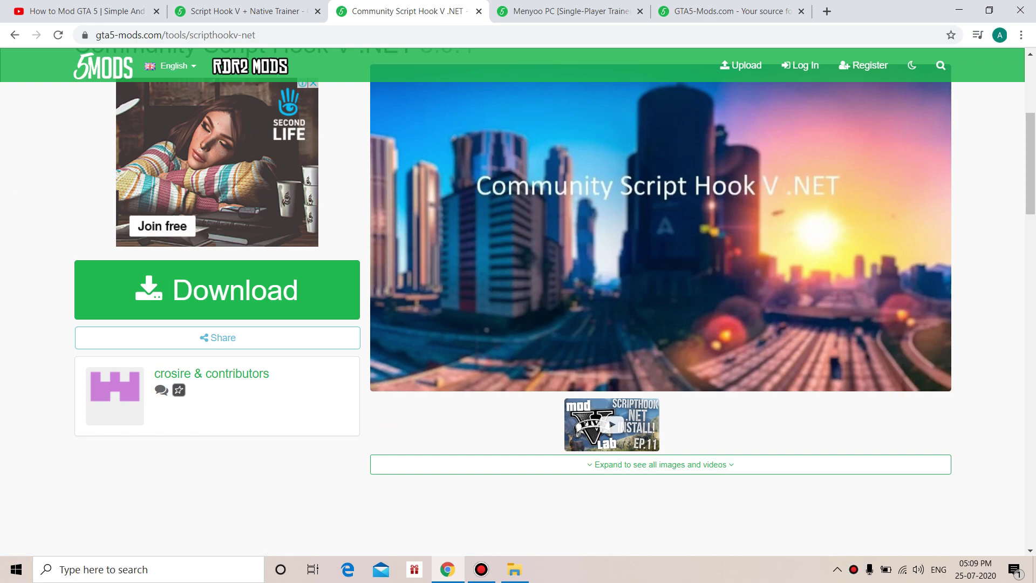
Open the Community Script Hook V .NET releases on GitHub, find ScriptHookVDotNet.zip in the v3.0.4 assets, and close the releases page.
left_click(182, 289)
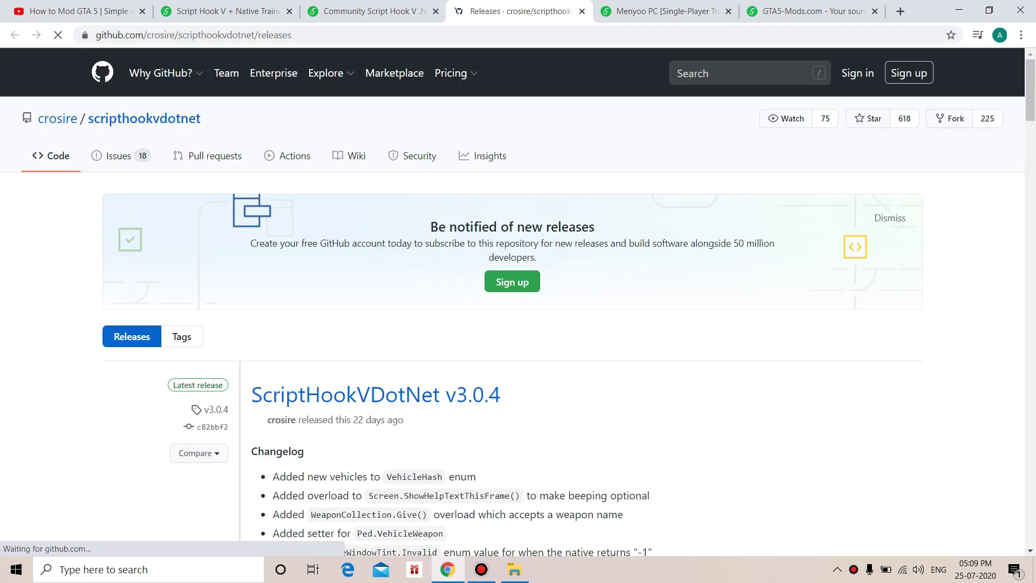
scroll(378, 310, "down", 2)
scroll(377, 310, "down", 2)
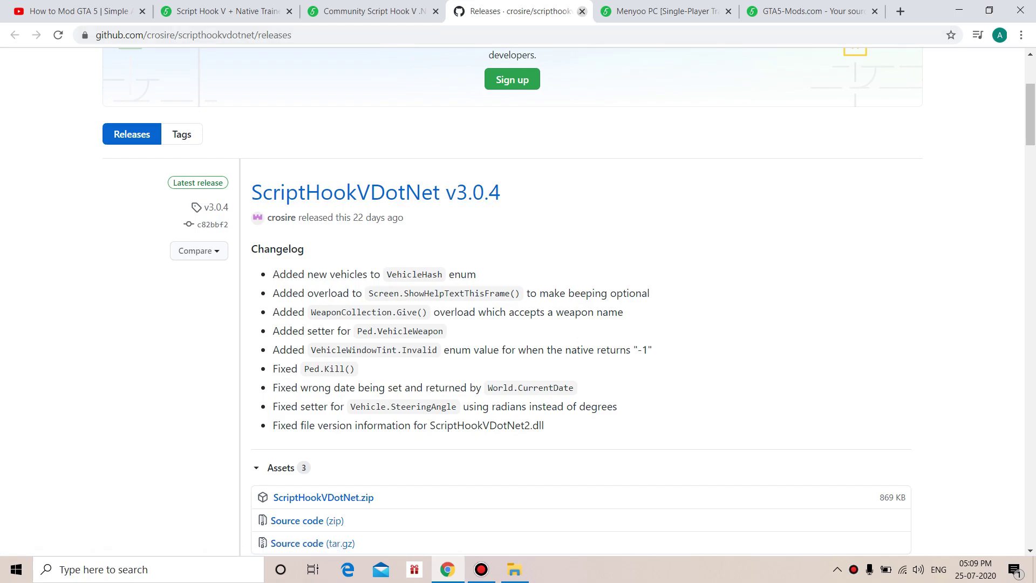
left_click(582, 11)
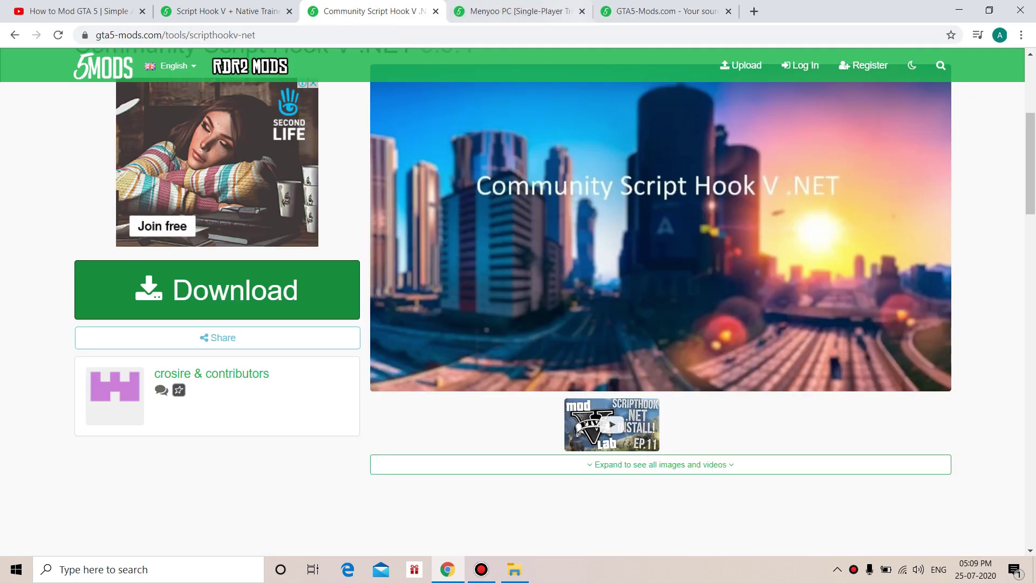
Bring up the already open Menyoo PC [Single-Player Trainer Mod] page and find its title and download option.
left_click(518, 12)
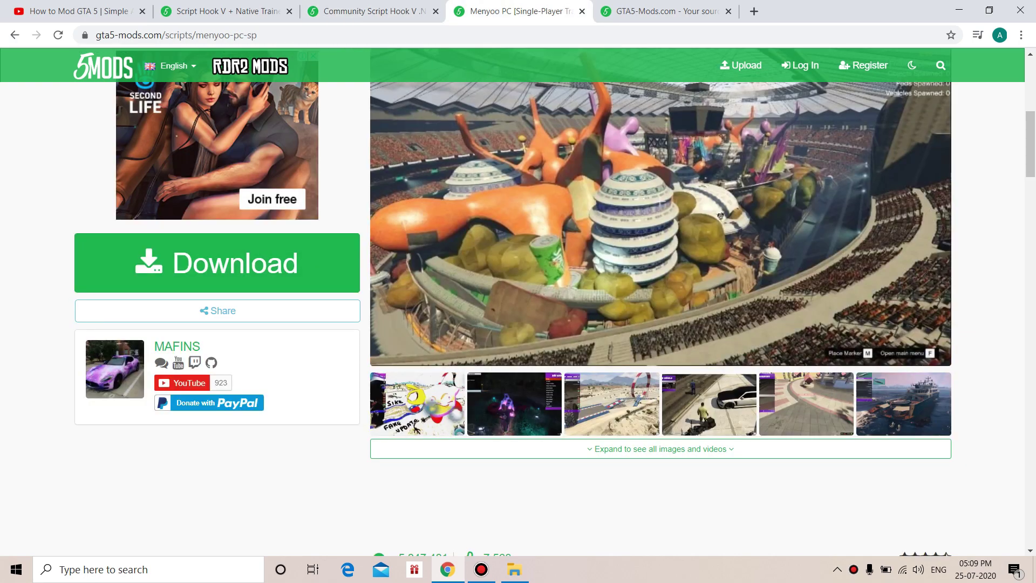
scroll(659, 324, "up", 4)
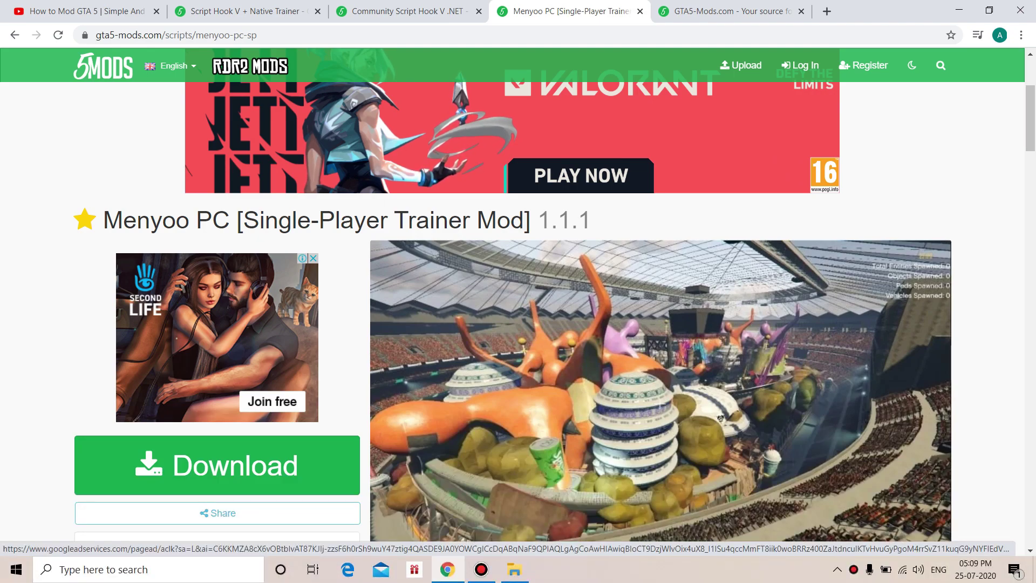
scroll(216, 399, "down", 1)
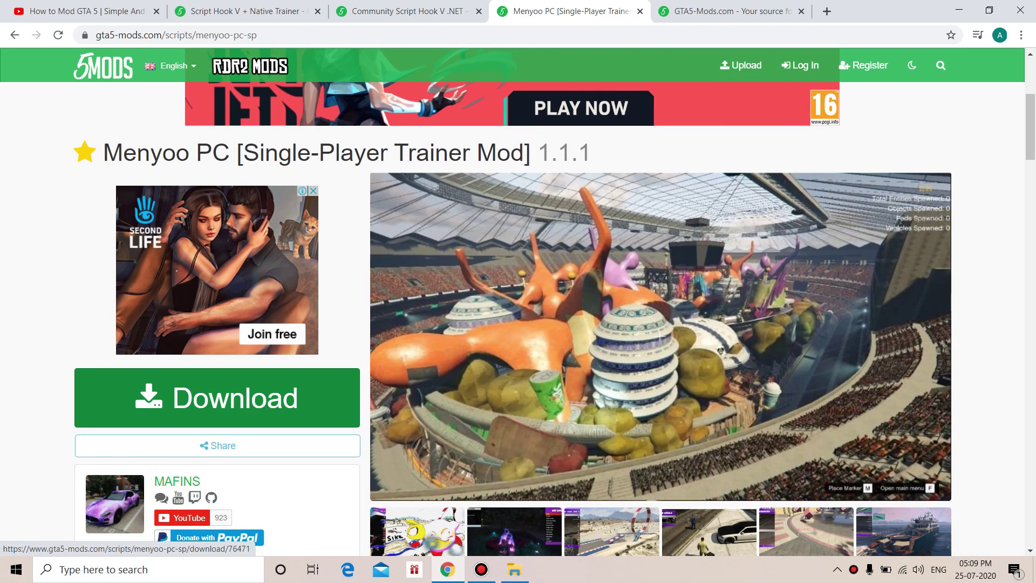